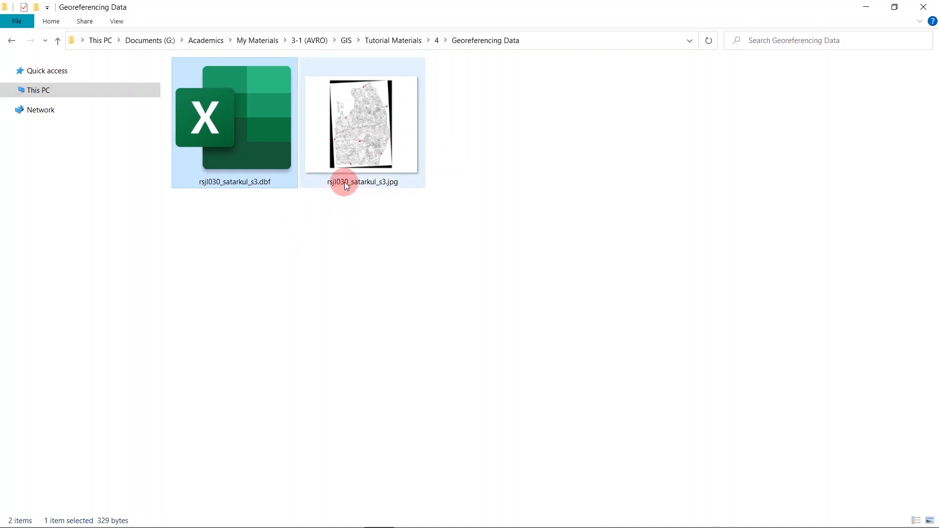
View the map image rsjl030_satarkul_s3.jpg, close it, and open rsjl030_satarkul_s3.dbf in Excel.
double_click(374, 161)
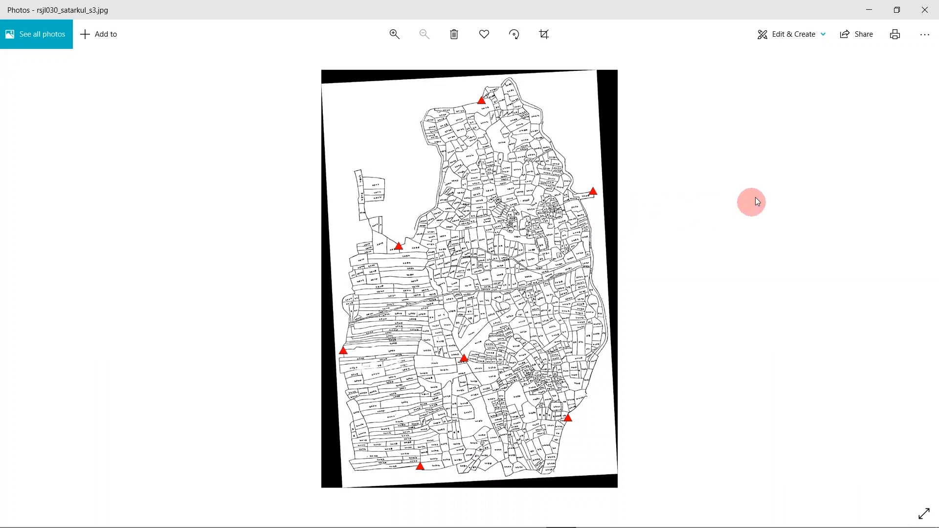
left_click(925, 10)
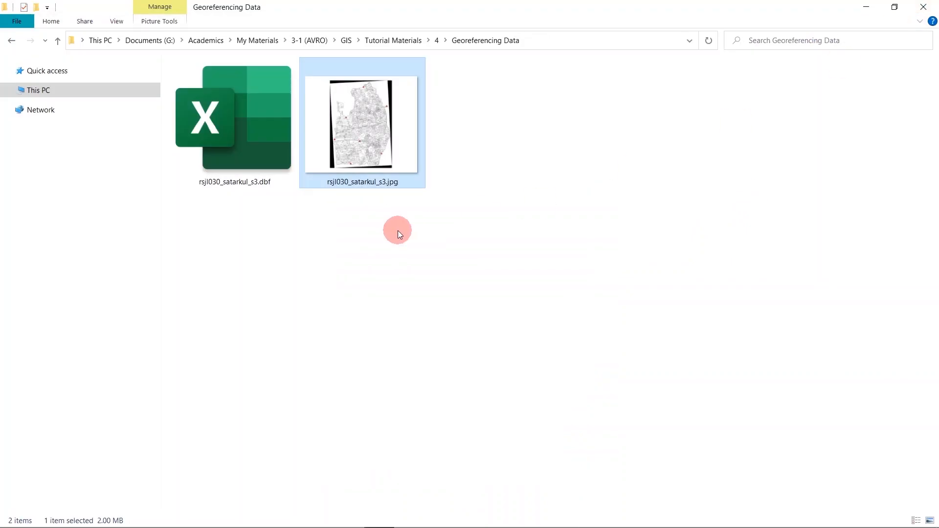
double_click(254, 151)
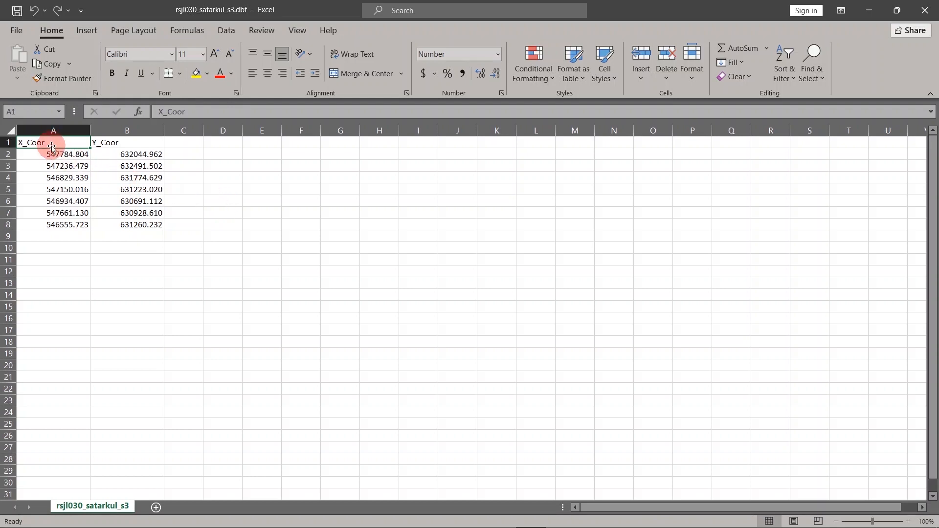
Copy the X_Coor and Y_Coor table (A1:B8) and paste it as values only into a new sheet.
left_click_drag(46, 142, 136, 225)
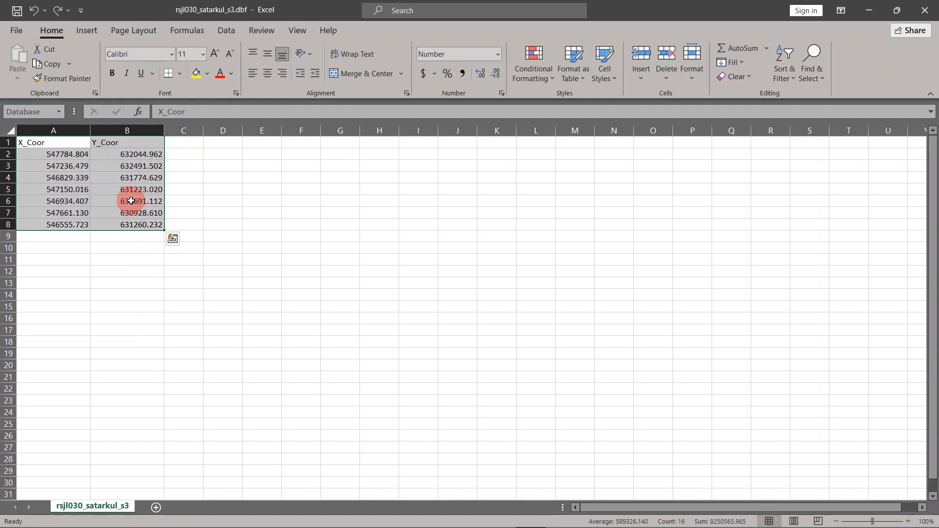
right_click(131, 201)
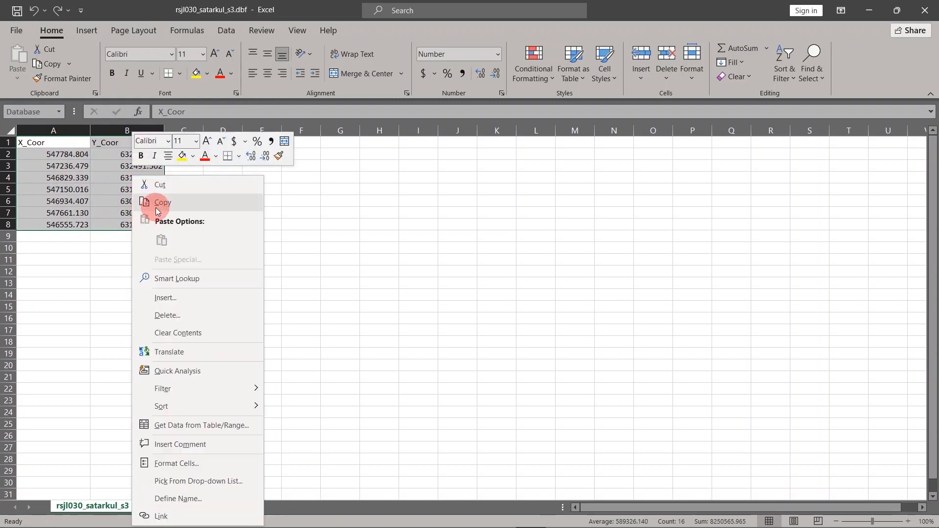
left_click(137, 202)
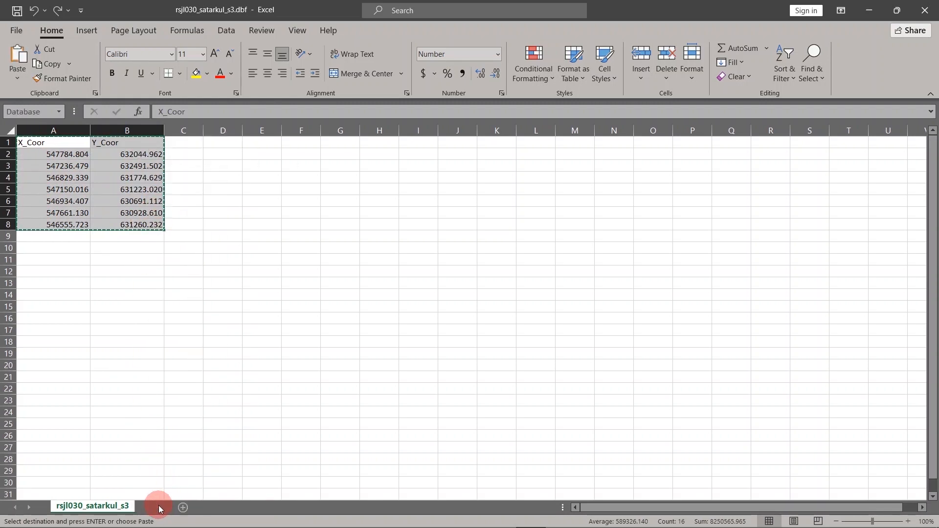
left_click(158, 508)
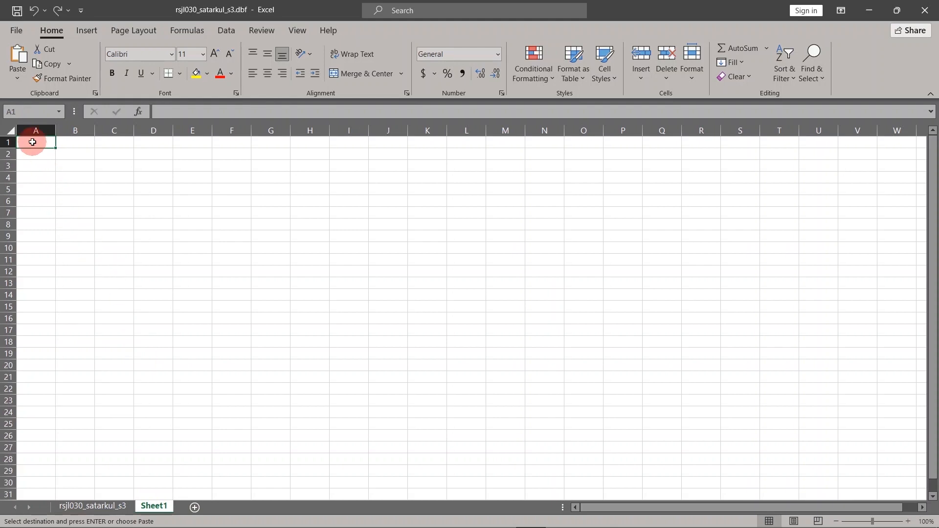
left_click(17, 77)
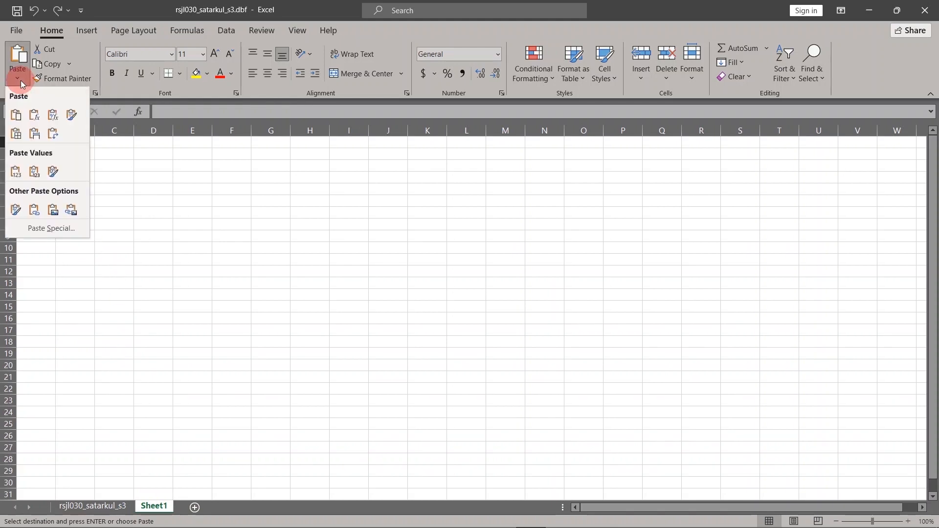
left_click(16, 170)
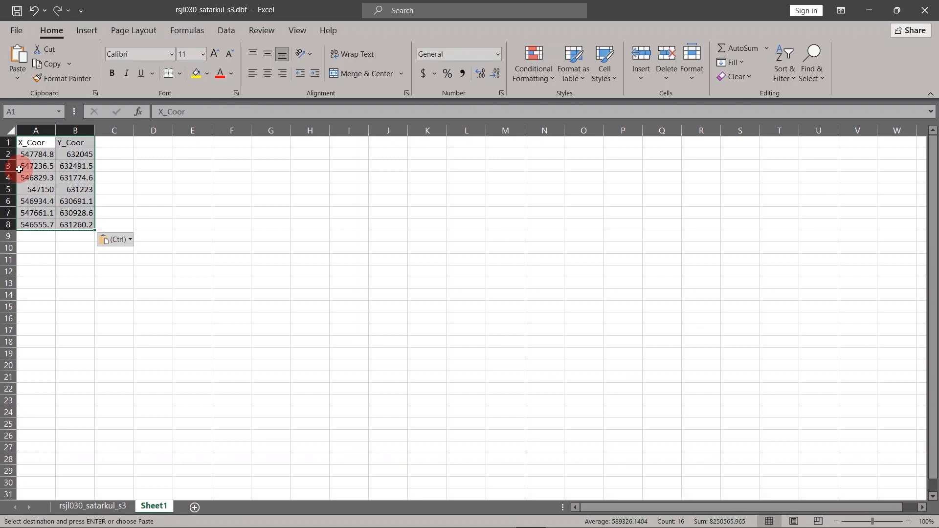
Autofit the widths of columns A and B and insert an empty column before the X coordinates.
double_click(56, 130)
double_click(104, 130)
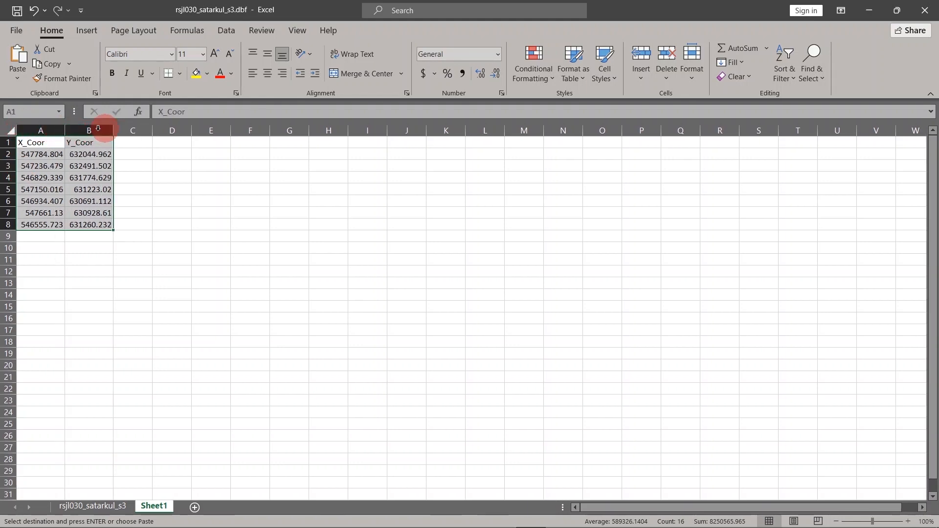
right_click(20, 130)
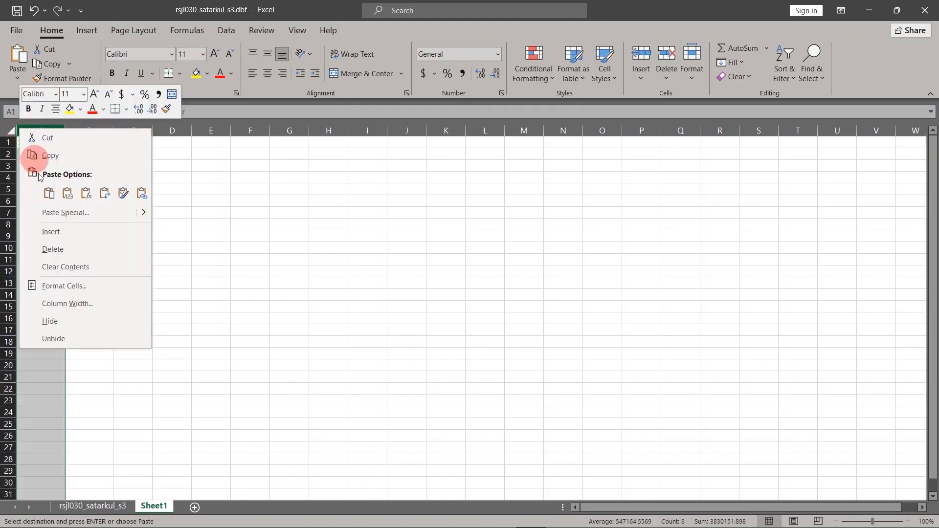
left_click(60, 230)
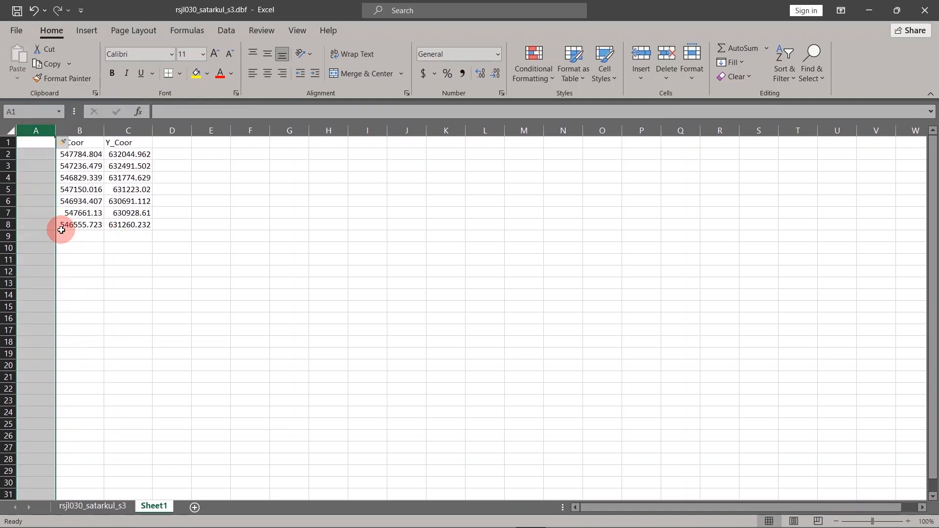
Number the coordinate rows 1 to 7 in cells A2 to A8 by entering 1 and 2 and filling the series down.
left_click(35, 144)
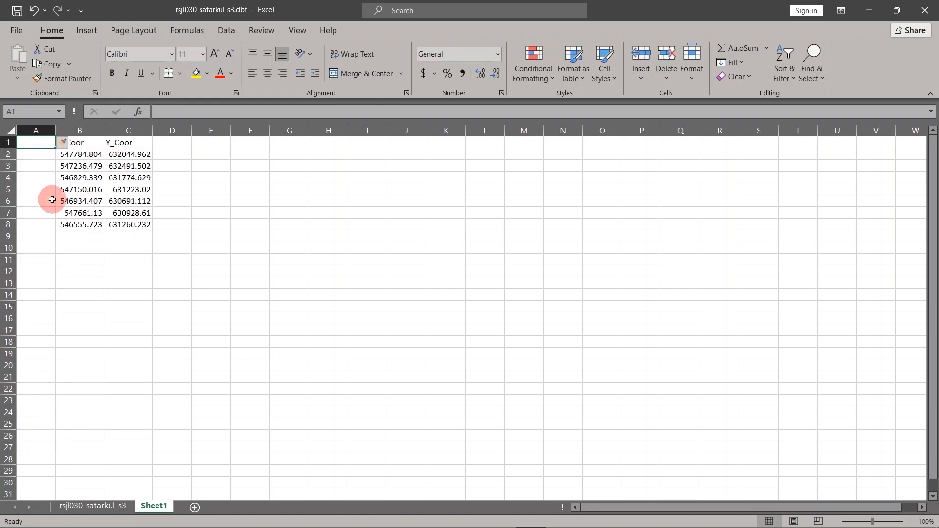
left_click(36, 153)
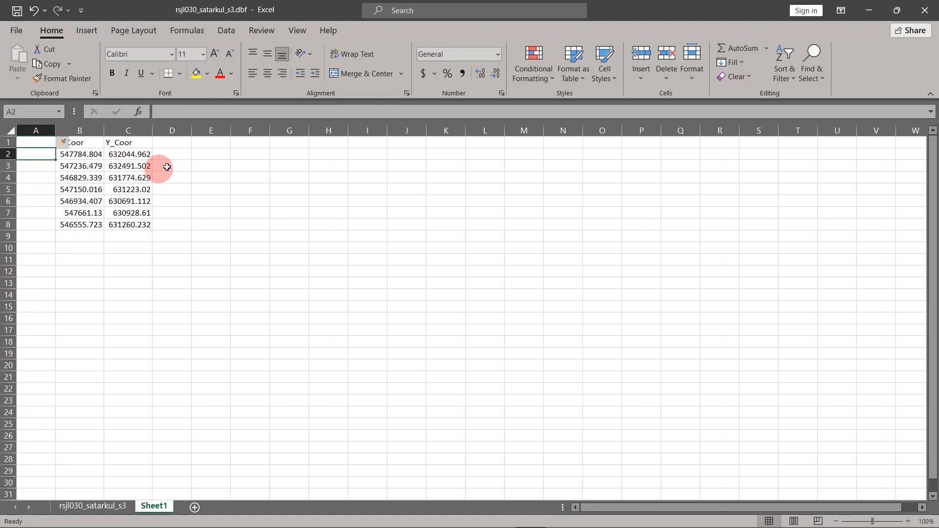
type("1")
key("Return")
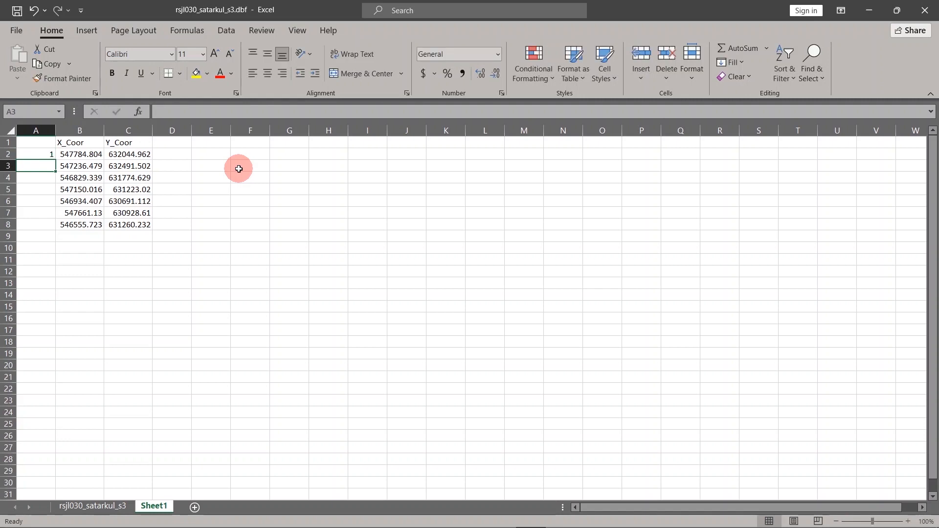
type("2")
key("Return")
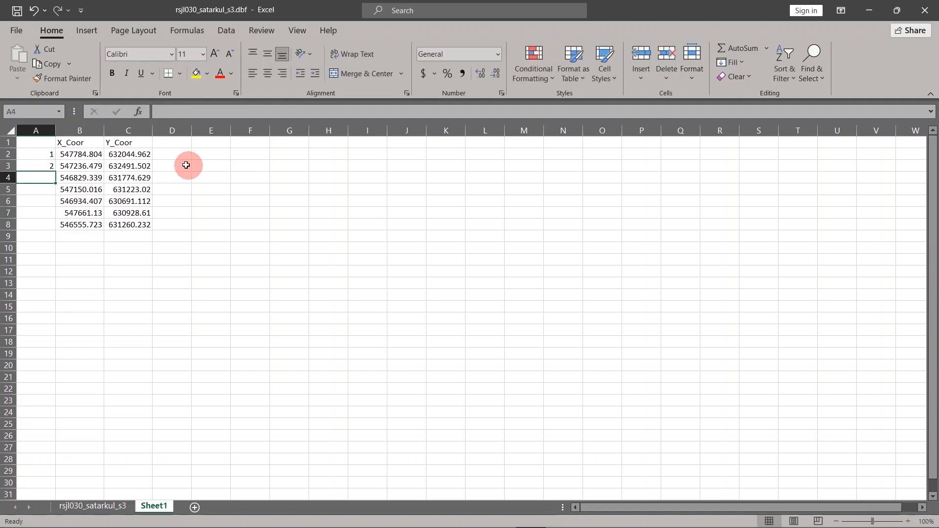
left_click_drag(35, 152, 46, 226)
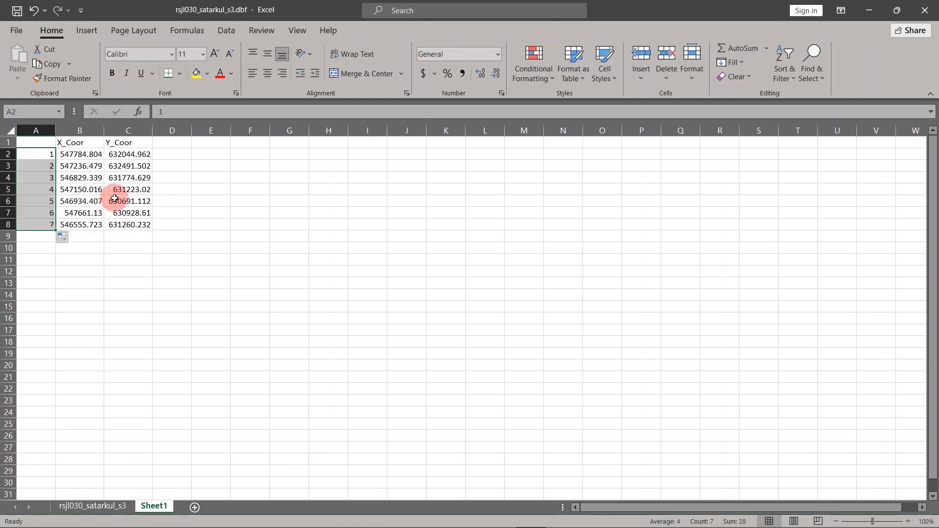
Enter the header Sl for the numbering column in cell A1.
left_click(37, 141)
type("S")
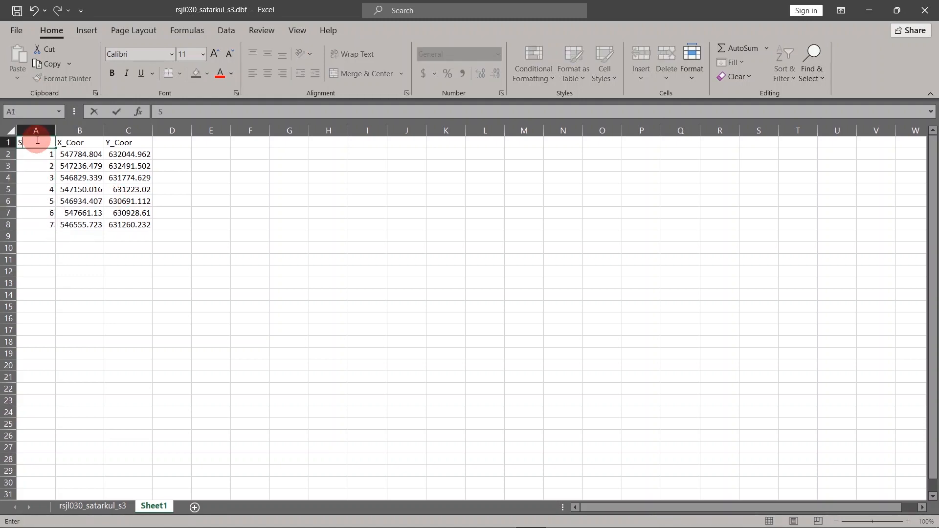
type("l")
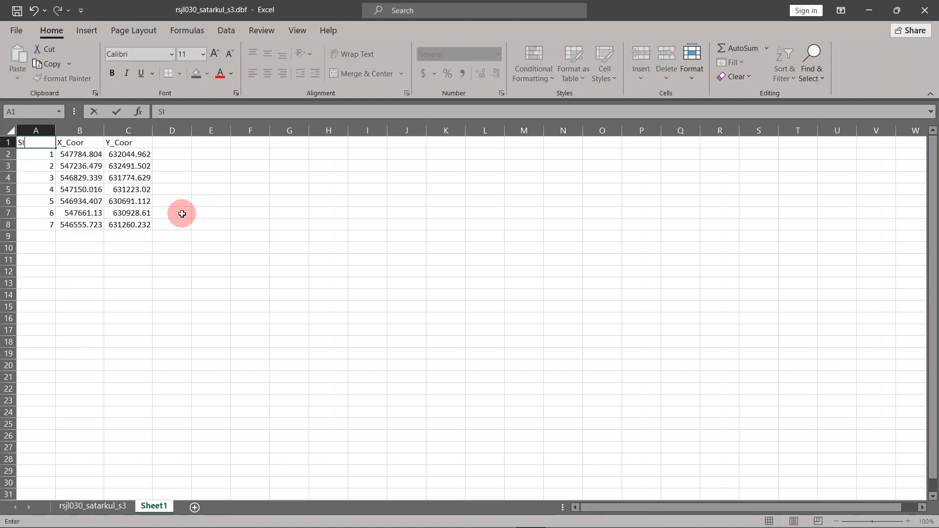
left_click(182, 212)
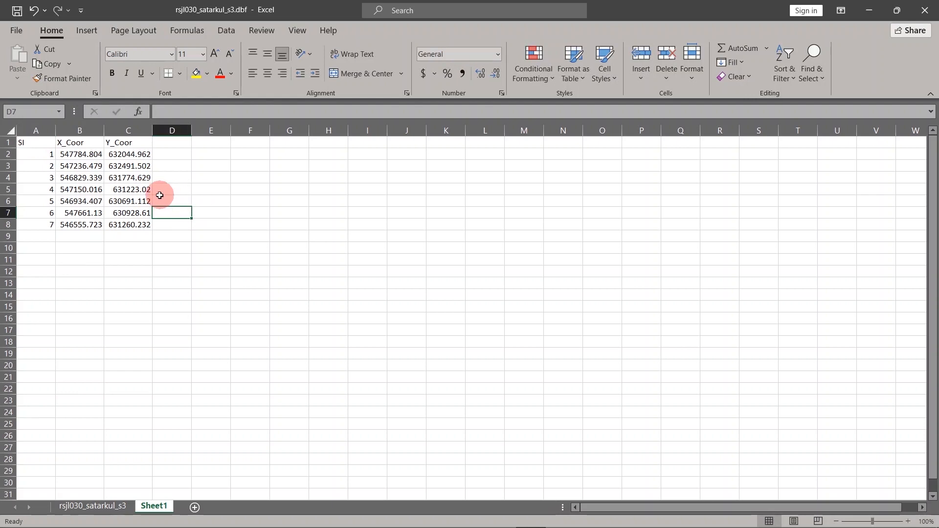
Rename the X_Coor header in B1 to Easting and the Y_Coor header in C1 to Northing.
double_click(86, 145)
key("shift+Home")
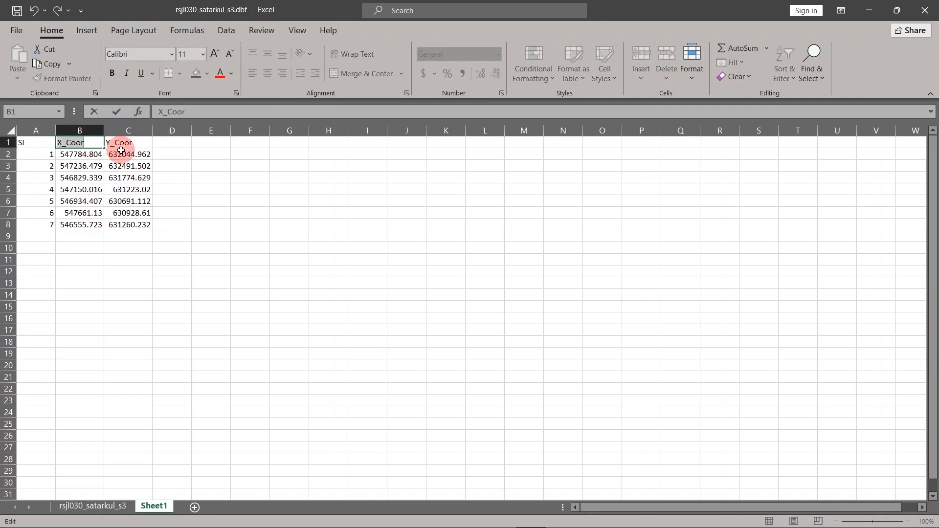
key("BackSpace")
type("Easting")
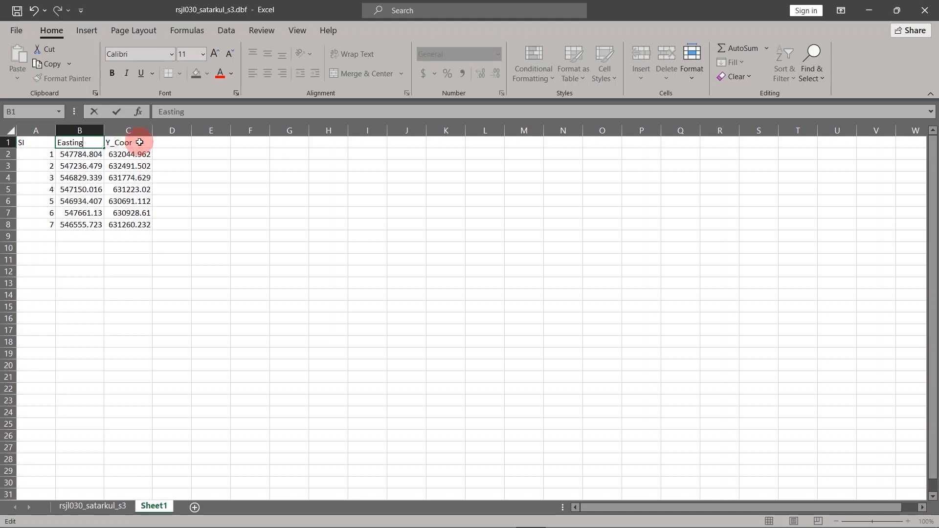
double_click(140, 142)
double_click(141, 142)
key("BackSpace")
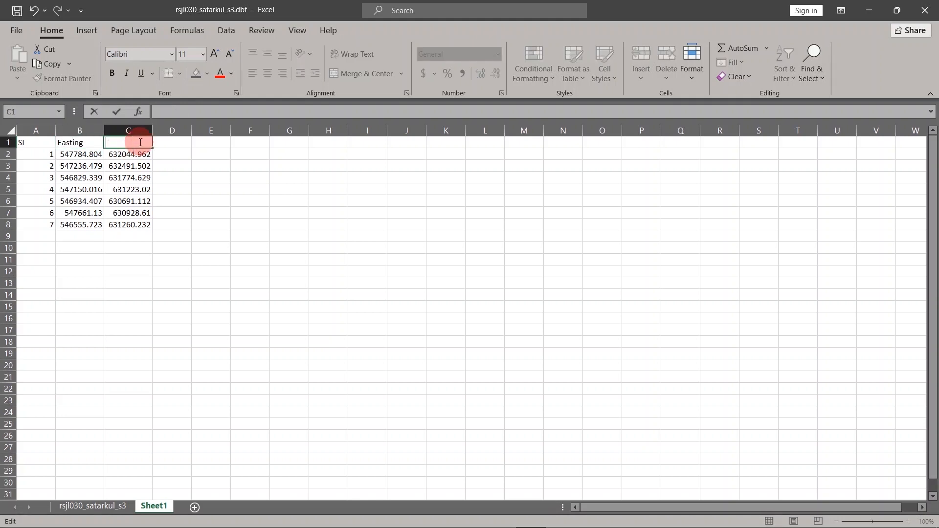
type("Northing")
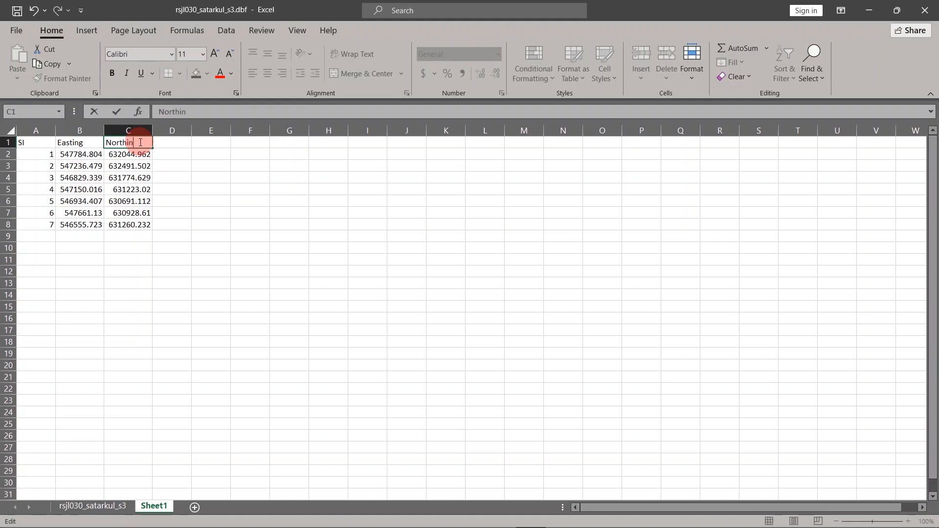
left_click(236, 194)
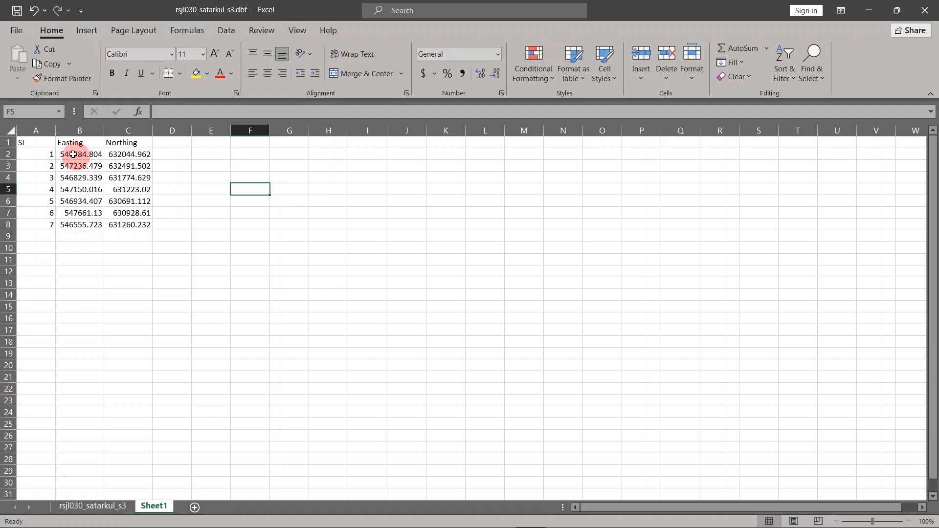
Define the name GCPs for the whole table range A1:C8.
left_click_drag(35, 141, 125, 223)
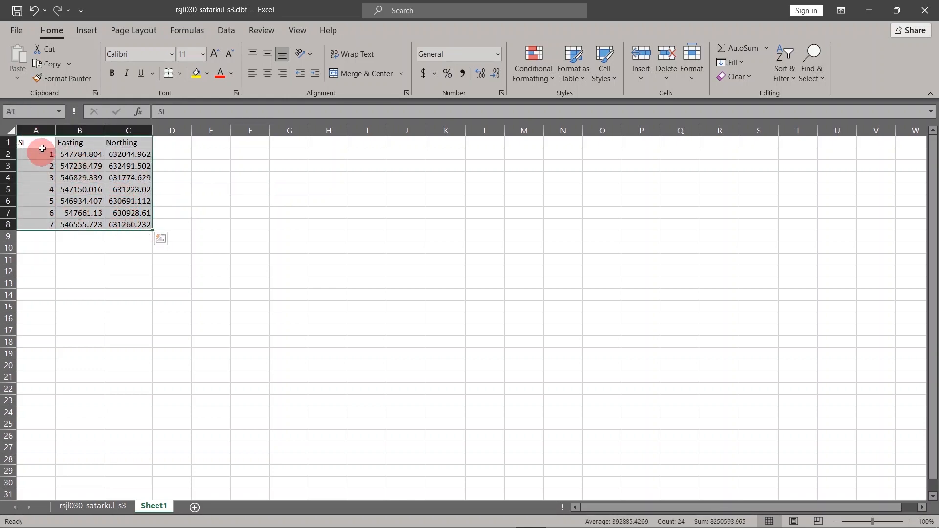
left_click(43, 113)
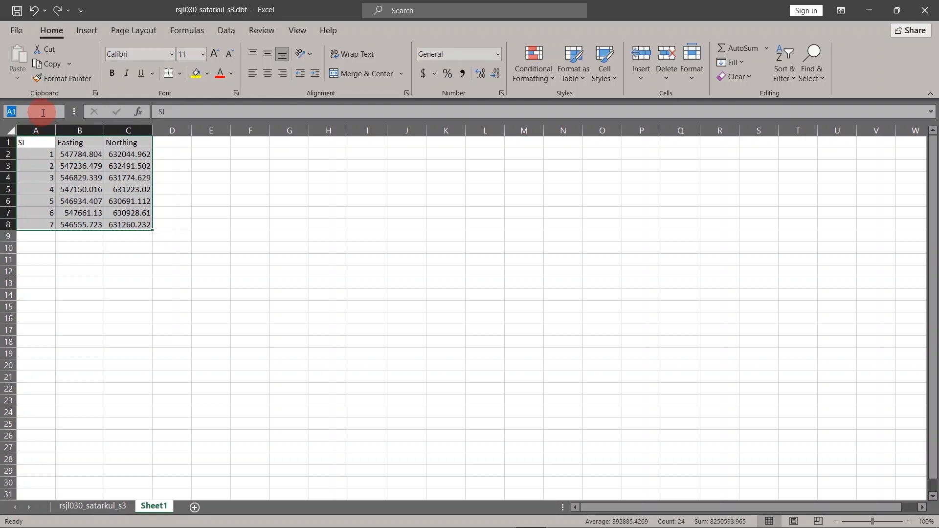
type("GC")
type("Pas")
key("BackSpace")
key("BackSpace")
type("s")
key("Return")
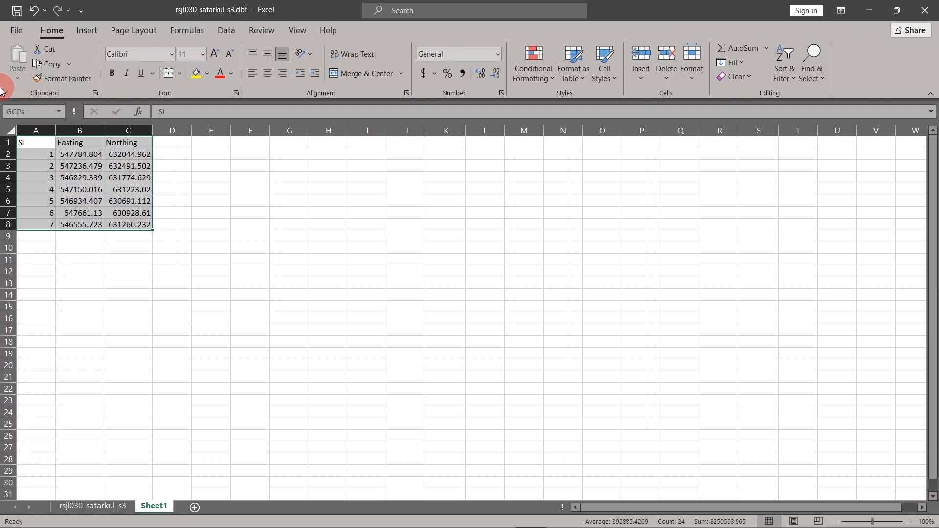
Save the workbook as satarkul_s3_GCP in Excel 97-2003 Workbook (*.xls) format in the Georeferencing Data folder.
left_click(16, 30)
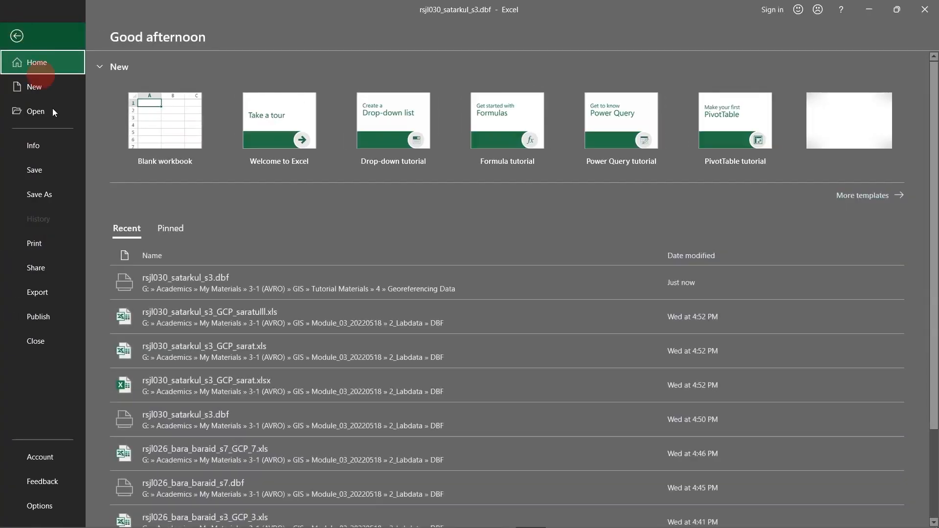
left_click(53, 198)
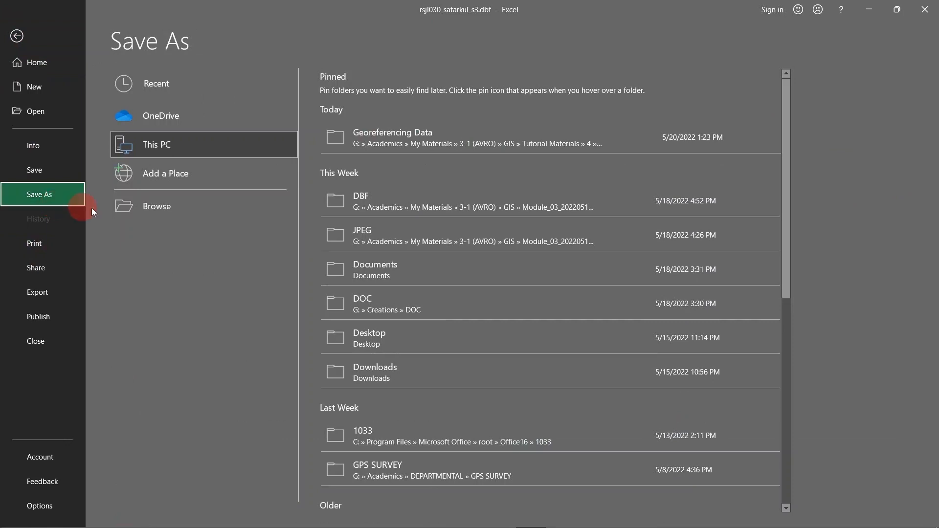
left_click(167, 212)
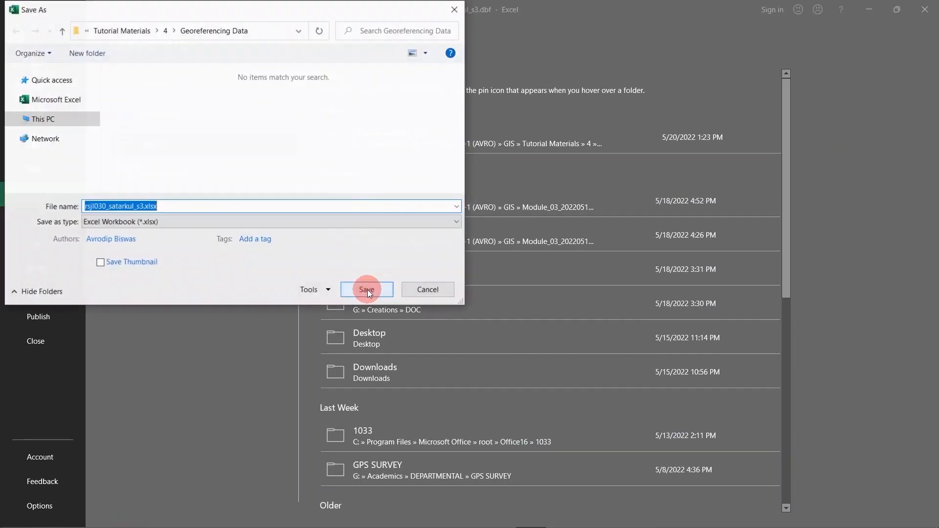
left_click(109, 206)
left_click_drag(110, 206, 58, 208)
key("BackSpace")
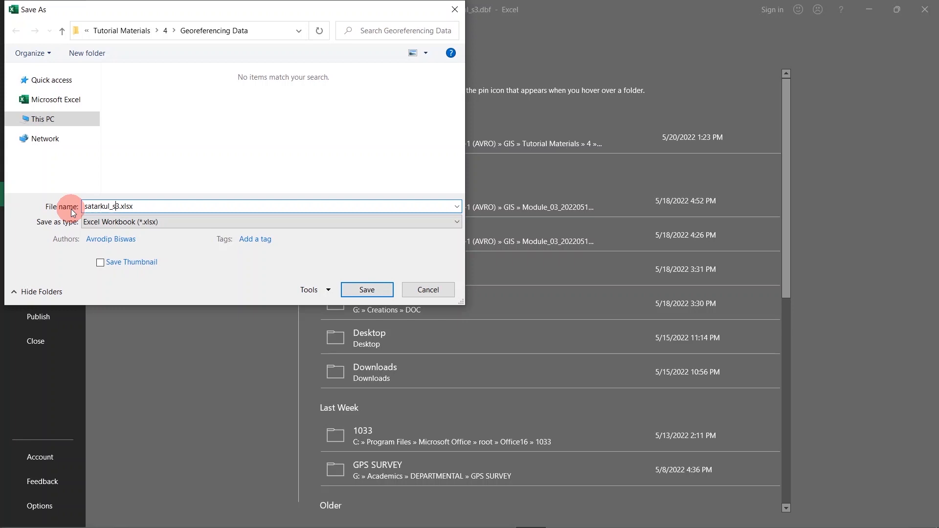
type("_GCP")
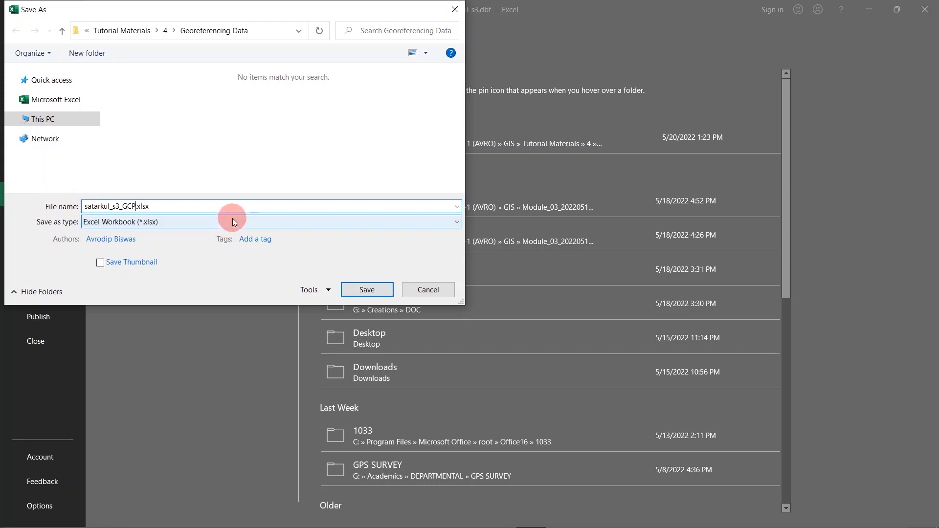
left_click(250, 221)
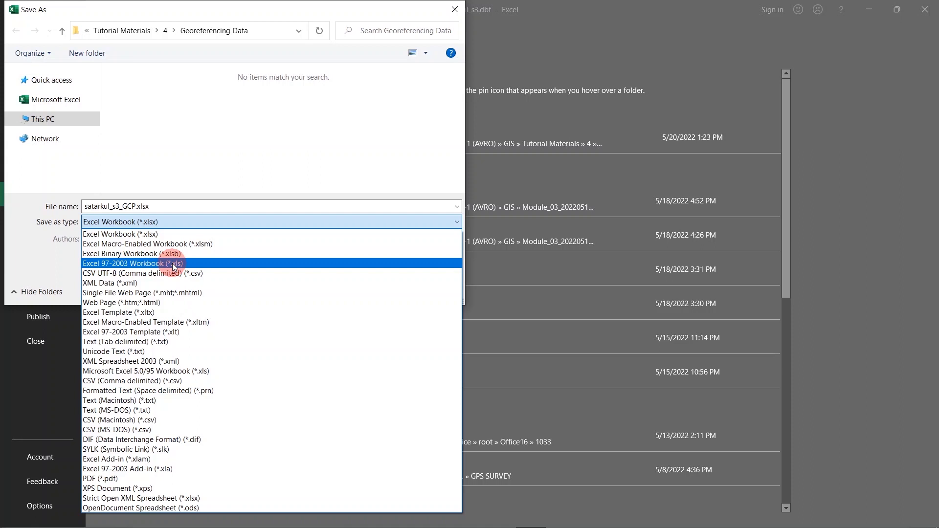
left_click(188, 262)
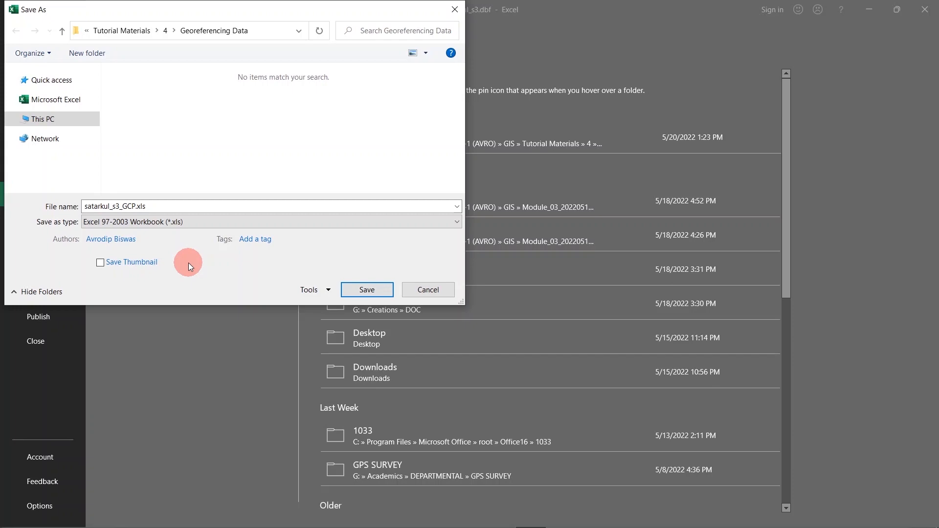
left_click(373, 289)
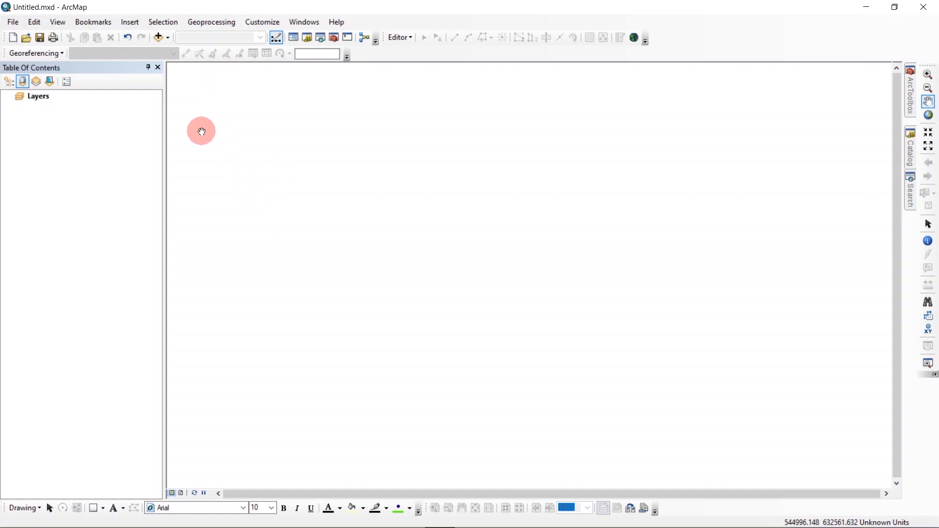
In ArcMap, add the GCPs table from satarkul_s3_GCP.xls in the Georeferencing Data folder to the map.
left_click(158, 37)
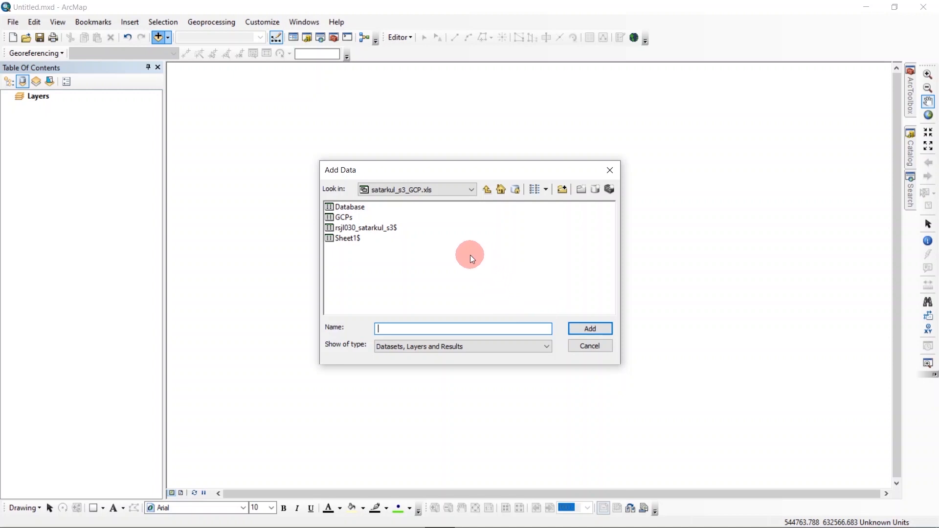
left_click(487, 191)
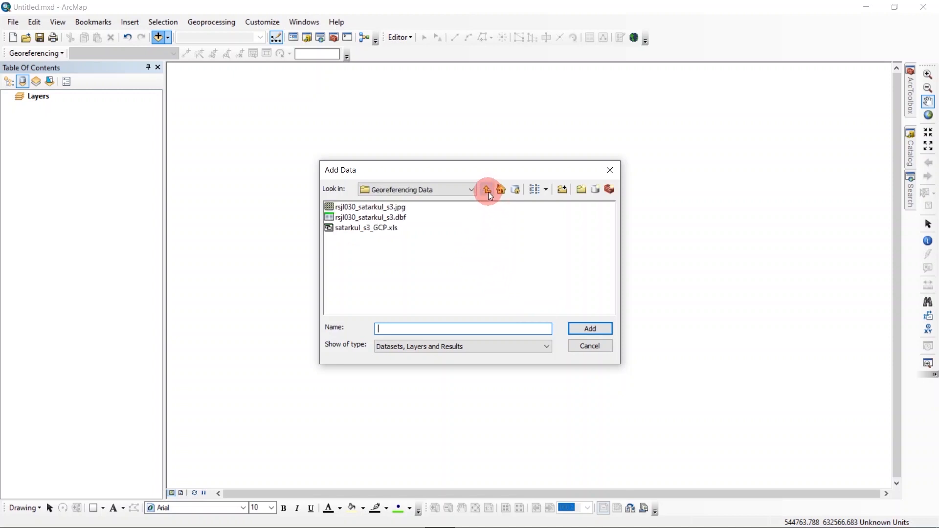
double_click(392, 231)
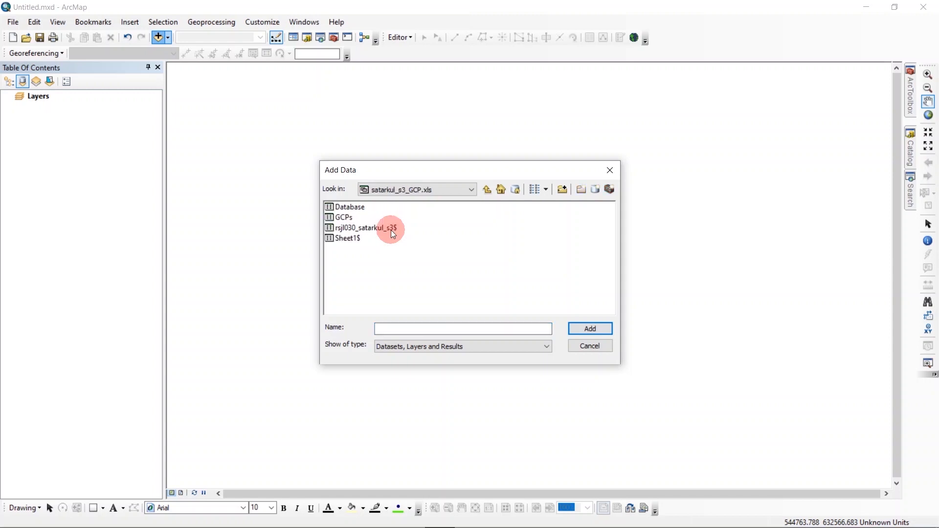
left_click(349, 218)
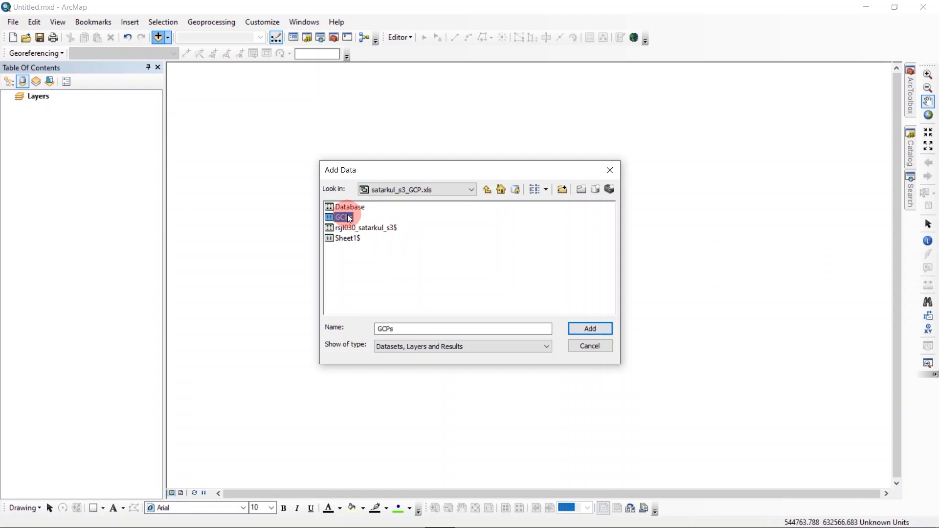
left_click(601, 327)
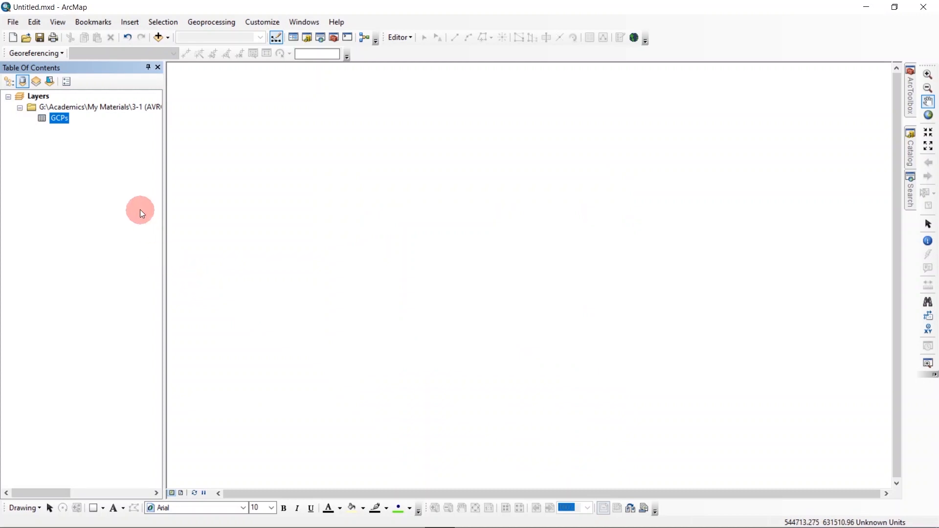
Start Display XY Data for the GCPs table with Easting as the X field and Northing as the Y field.
right_click(59, 119)
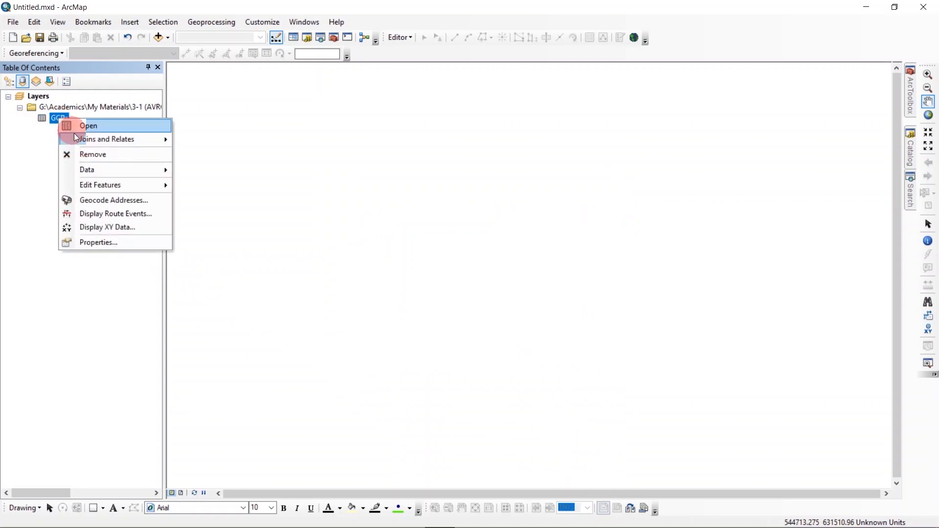
left_click(105, 227)
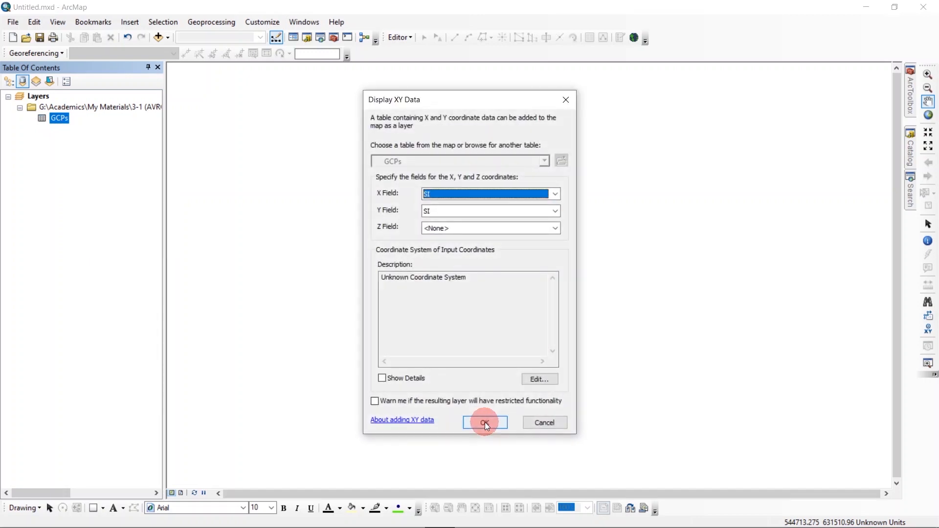
left_click(555, 194)
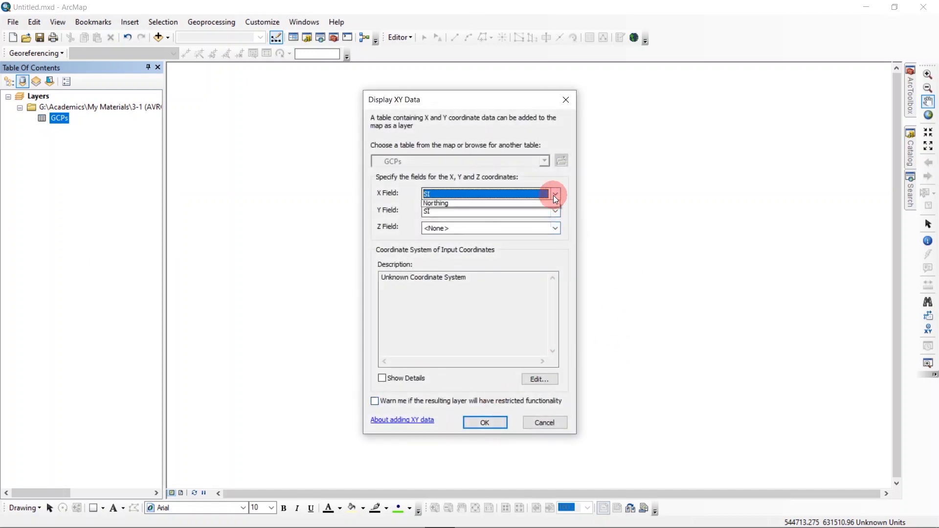
left_click(471, 209)
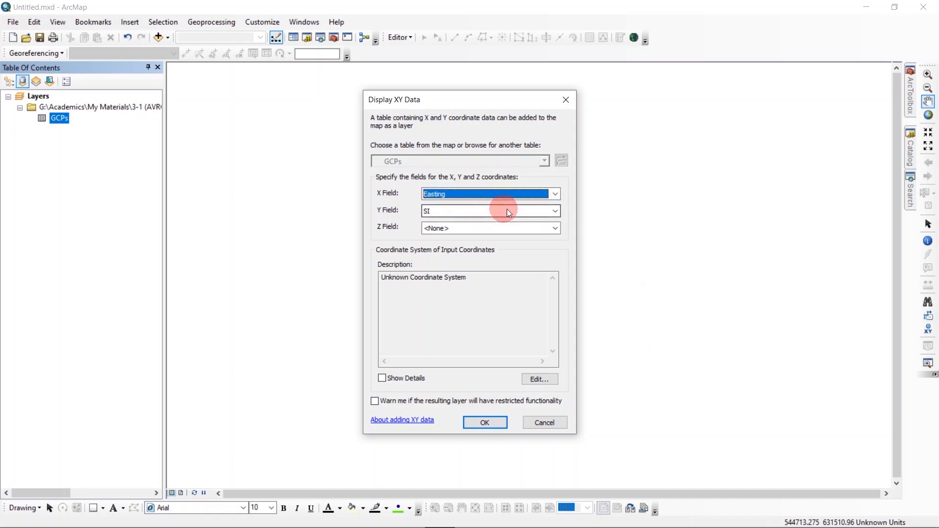
left_click(555, 211)
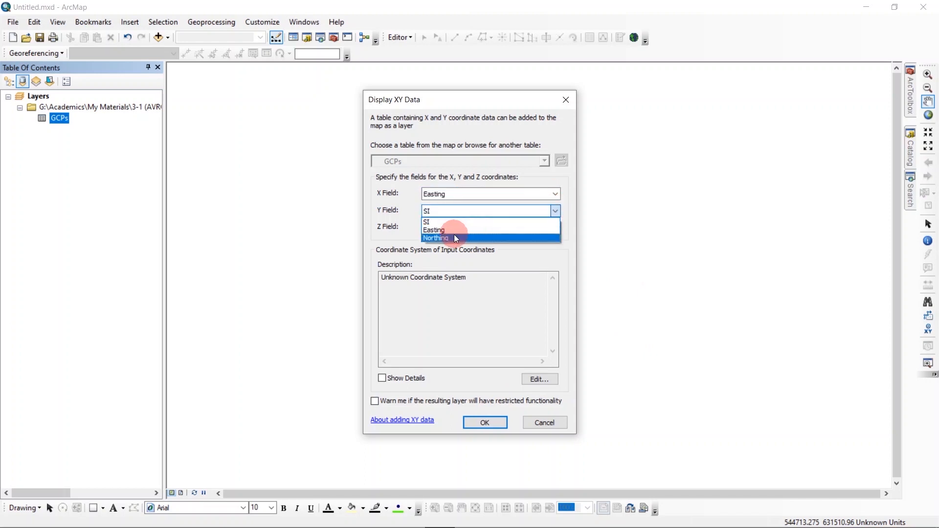
left_click(455, 237)
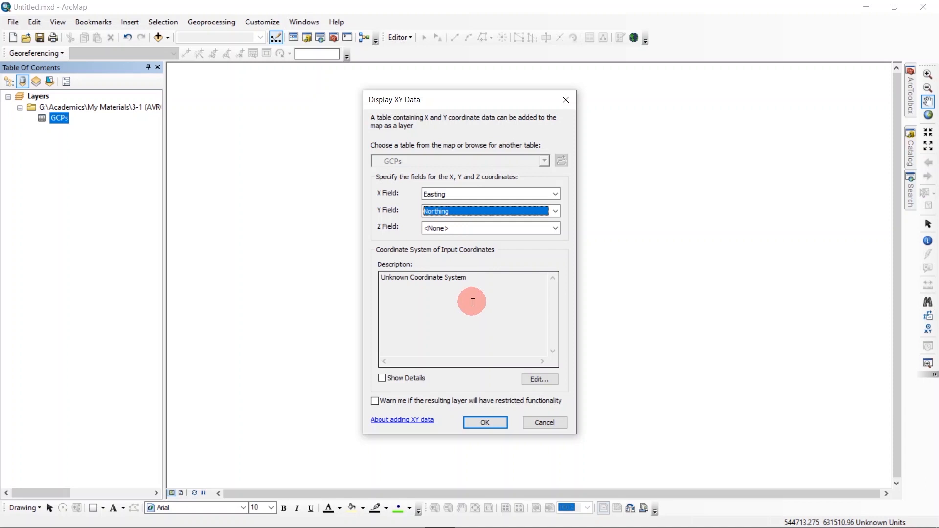
Assign the favorite BTM coordinate system to the input coordinates, show its details and create the point layer.
left_click(538, 379)
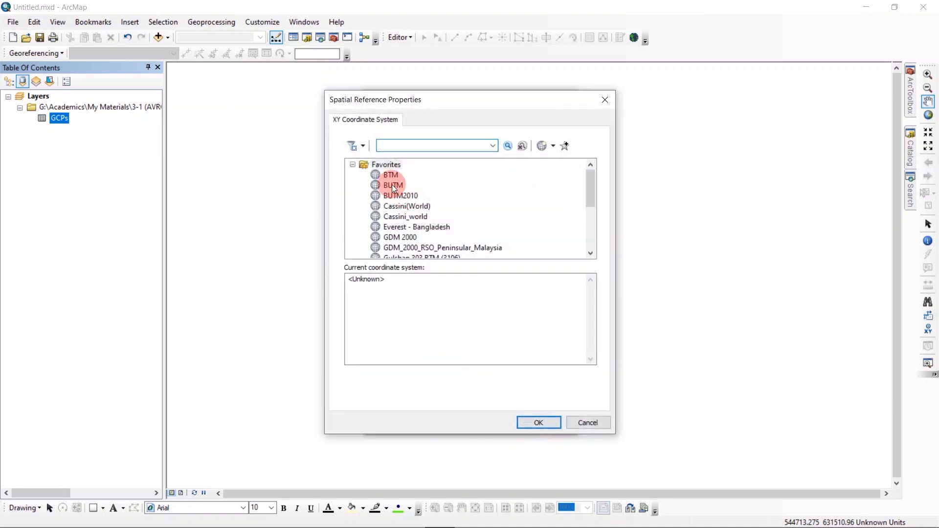
left_click(391, 181)
left_click(540, 423)
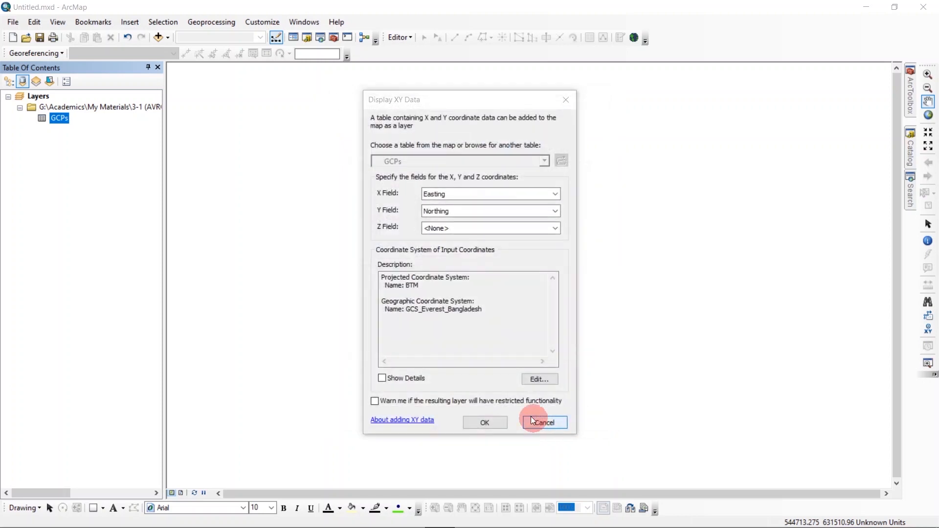
left_click(453, 339)
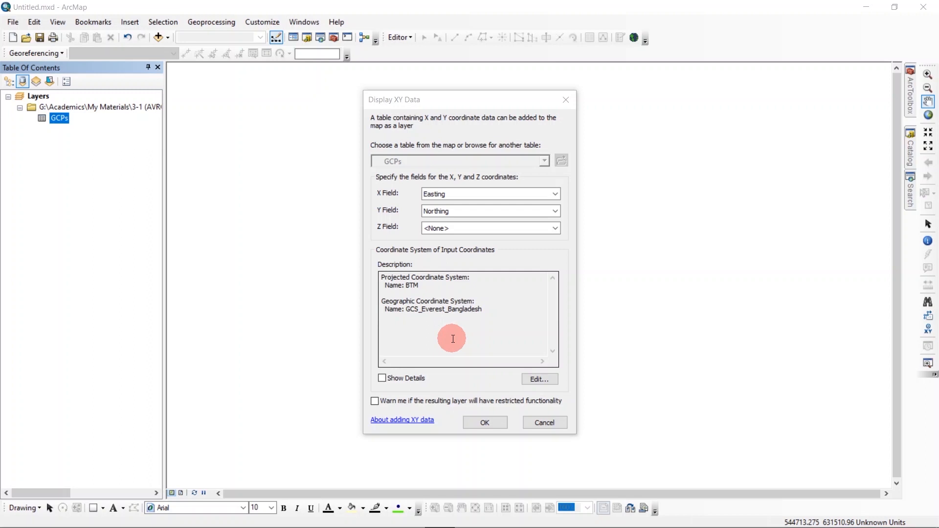
left_click(392, 381)
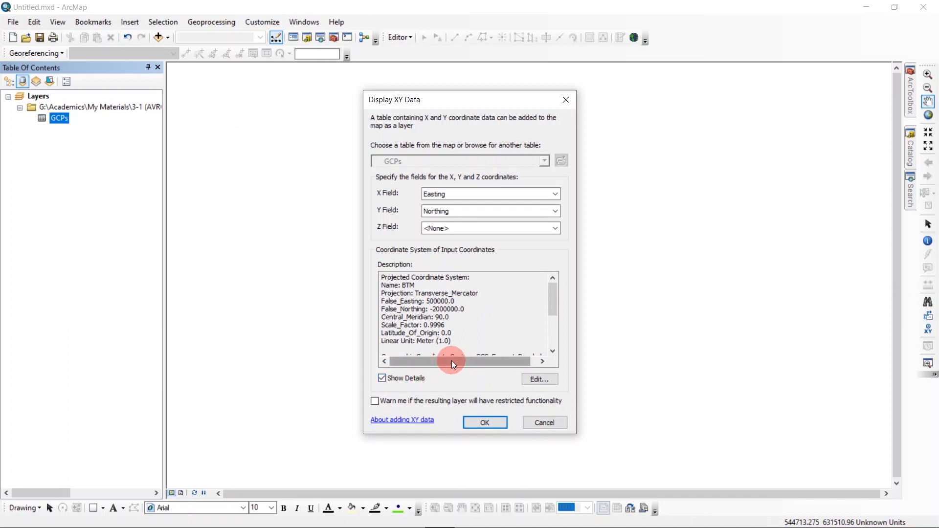
left_click(485, 421)
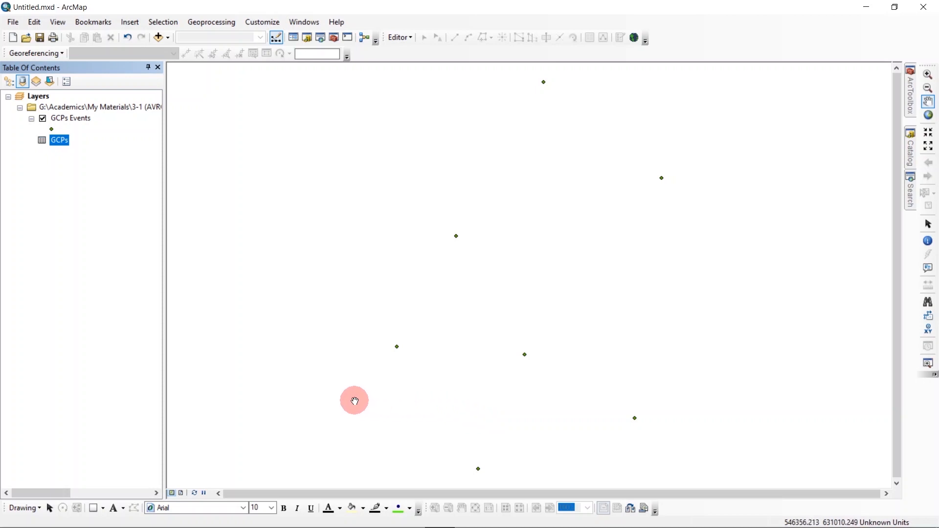
Change the GCPs Events point symbol to the green Circle 2 marker.
left_click(51, 129)
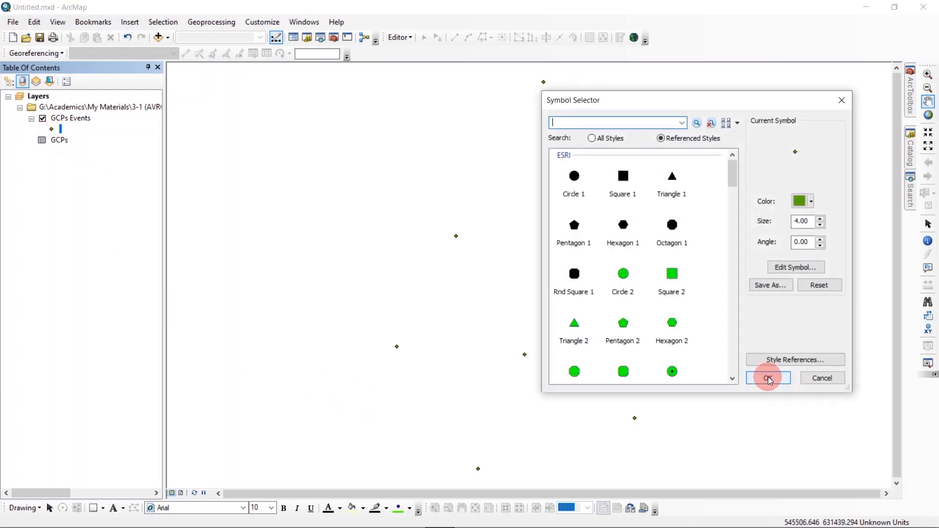
left_click(622, 274)
left_click(766, 379)
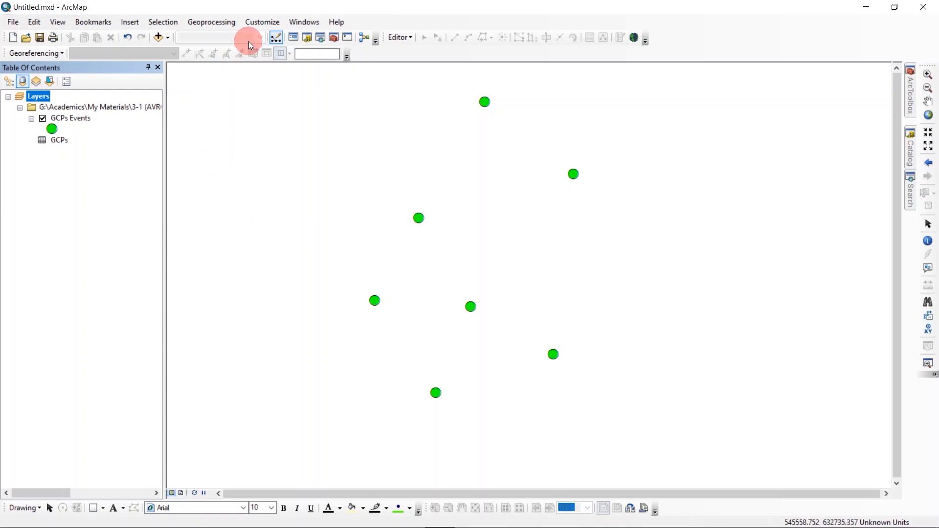
Add the map image rsjl030_satarkul_s3.jpg to the map, accepting its missing spatial reference.
left_click(158, 37)
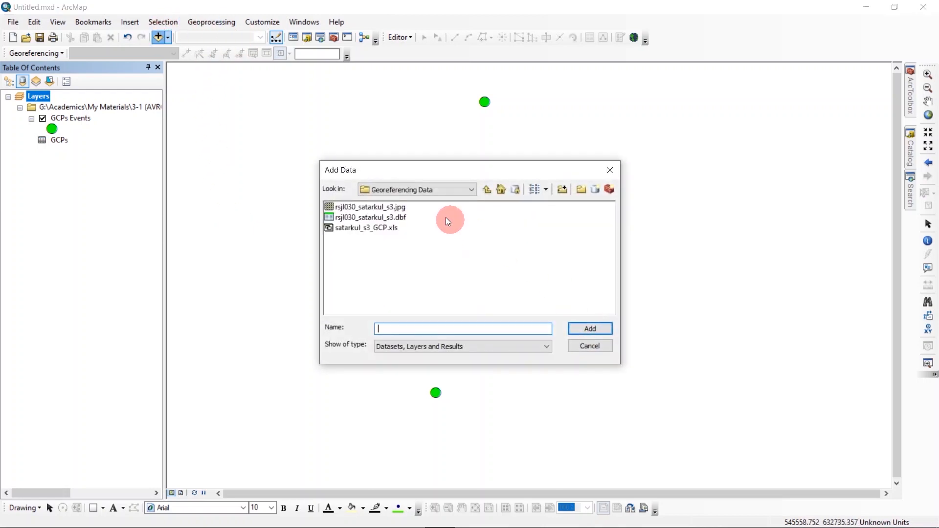
left_click(398, 208)
left_click(590, 329)
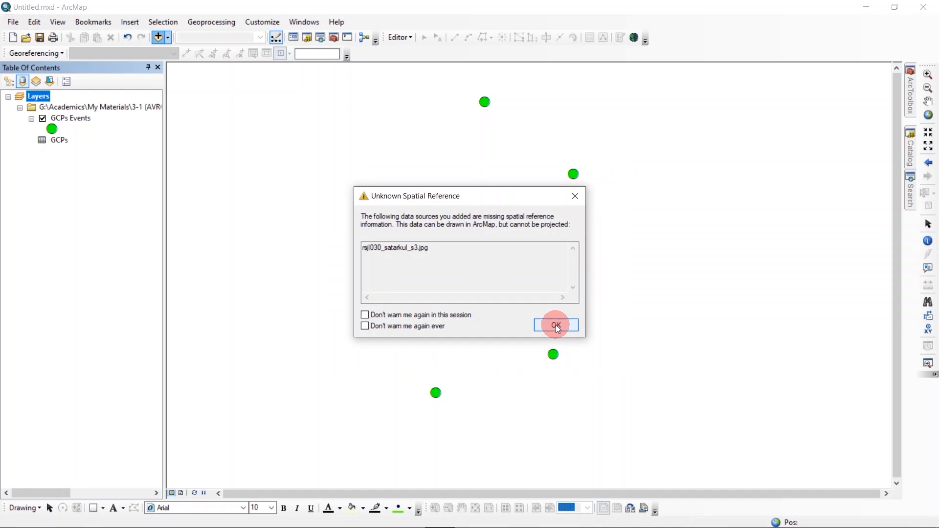
left_click(555, 325)
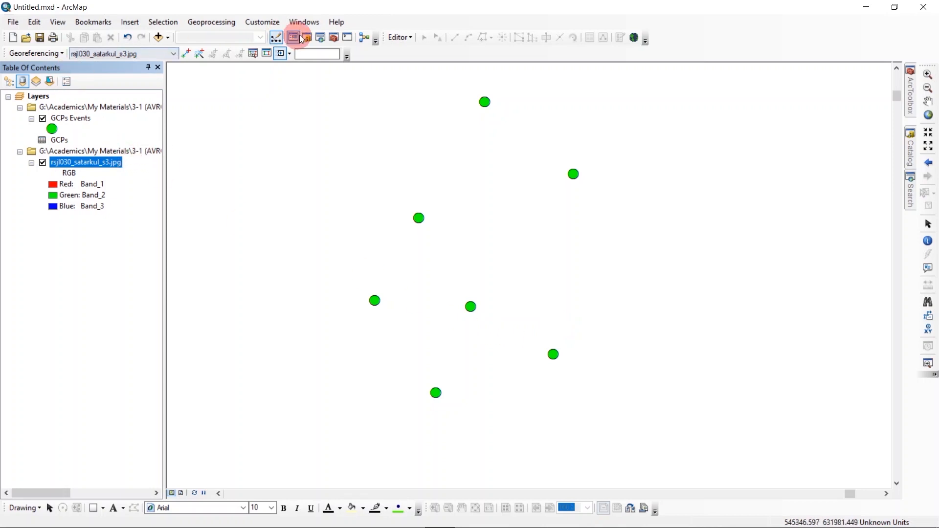
Check that the Georeferencing toolbar is enabled and fit the rsjl030_satarkul_s3.jpg image to the current display.
left_click(262, 22)
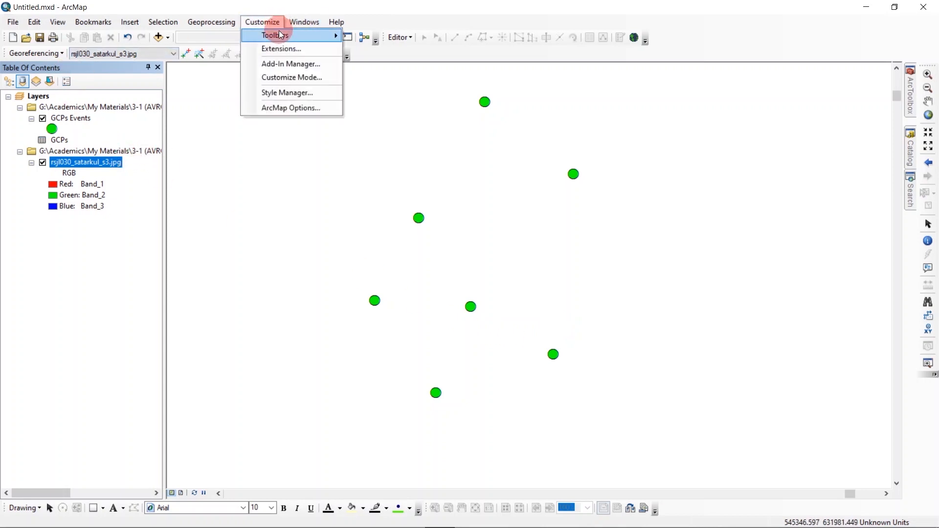
mouse_move(279, 36)
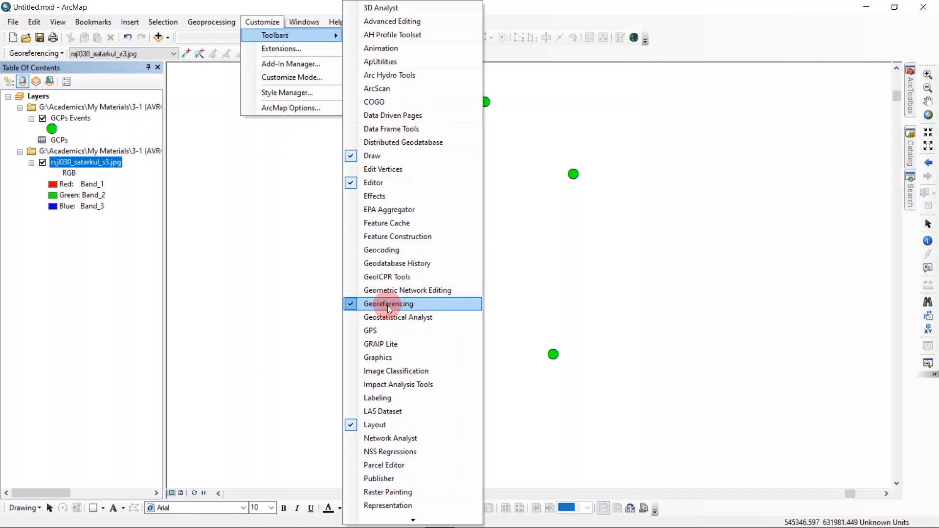
left_click(509, 17)
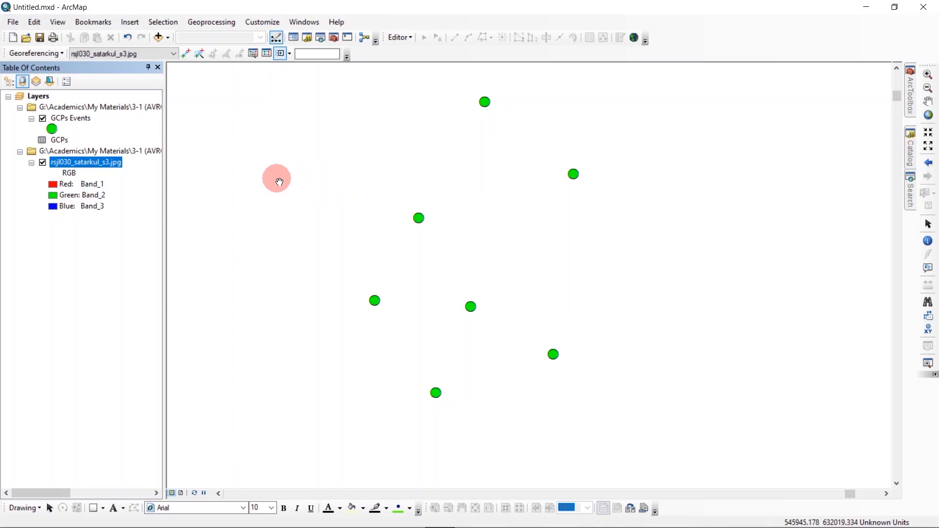
left_click(37, 54)
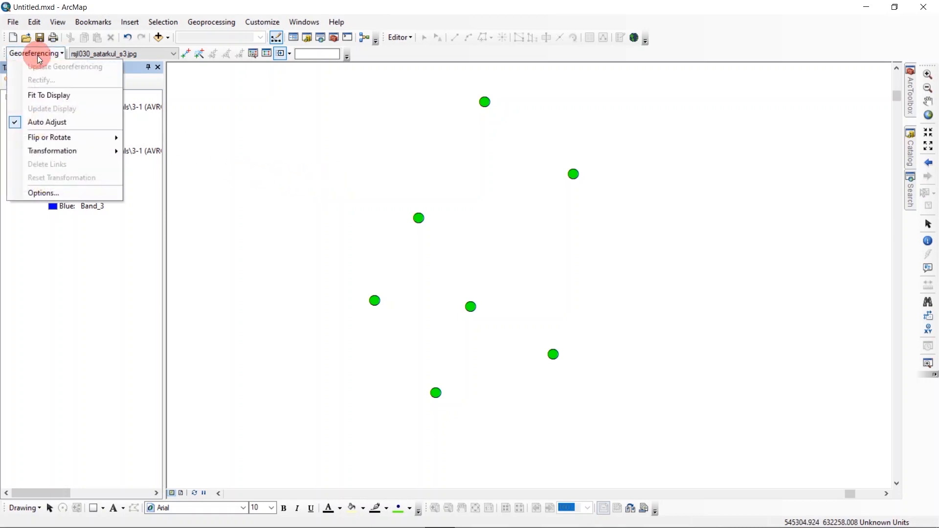
left_click(51, 95)
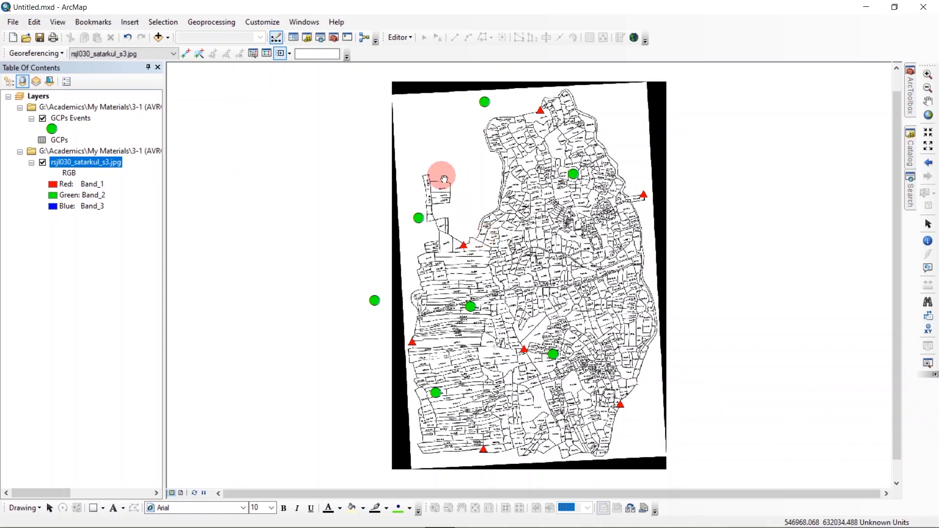
Scale the map image down slightly and shift it so its red triangle markers lie close to the green GCP points.
left_click(290, 54)
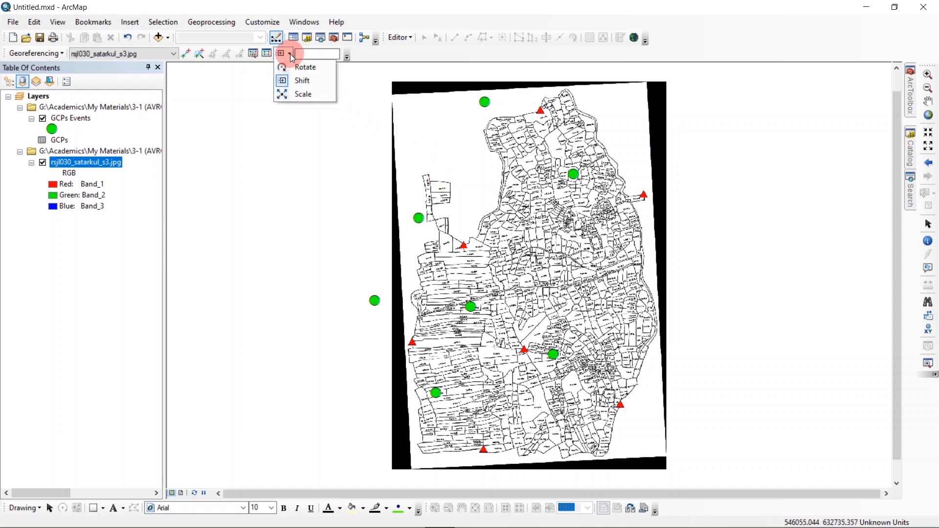
left_click(300, 93)
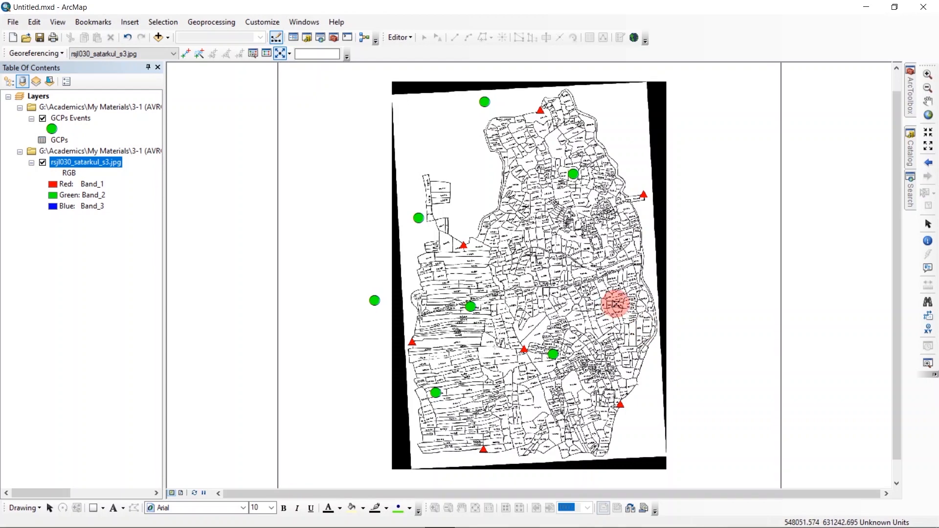
left_click_drag(607, 301, 601, 300)
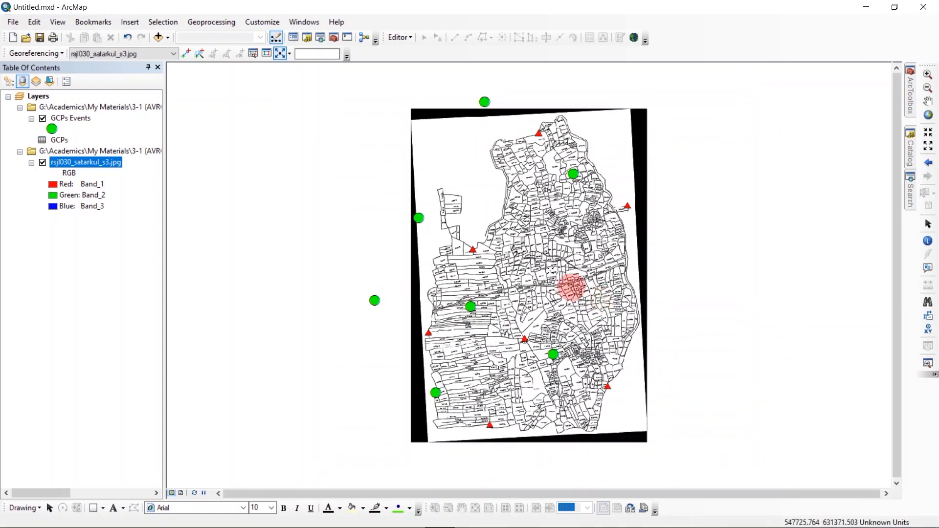
left_click(291, 54)
left_click(301, 81)
left_click_drag(551, 227, 498, 201)
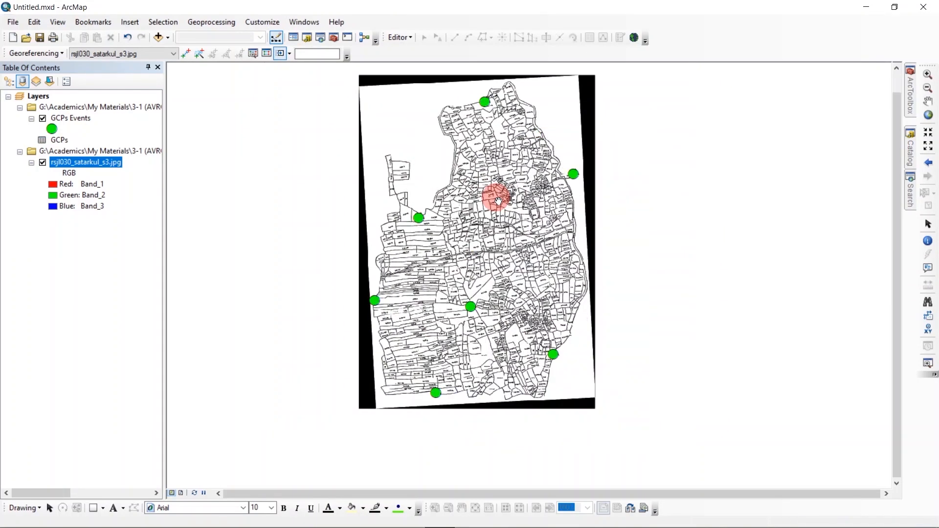
Add a control point link from the centre of the northernmost red triangle to its green GCP Events point.
scroll(495, 92, "down", 5)
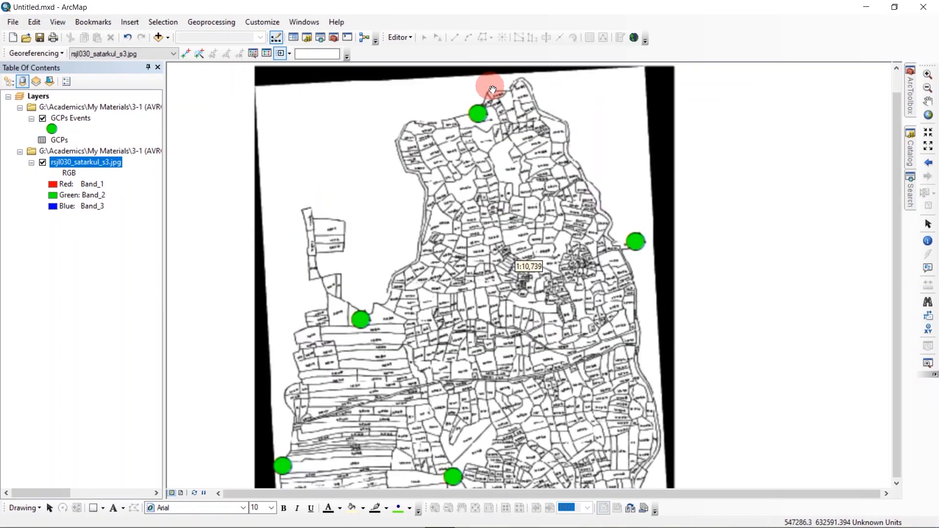
scroll(487, 94, "down", 4)
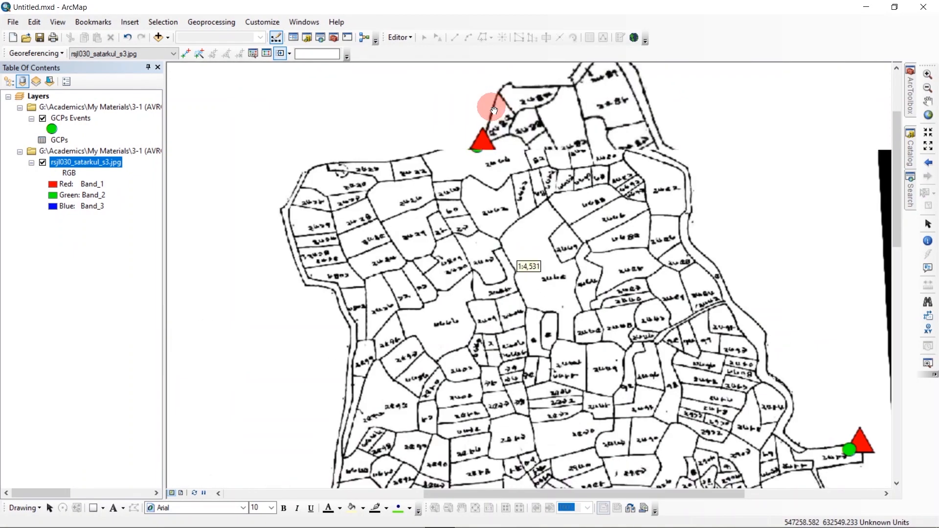
scroll(494, 110, "down", 3)
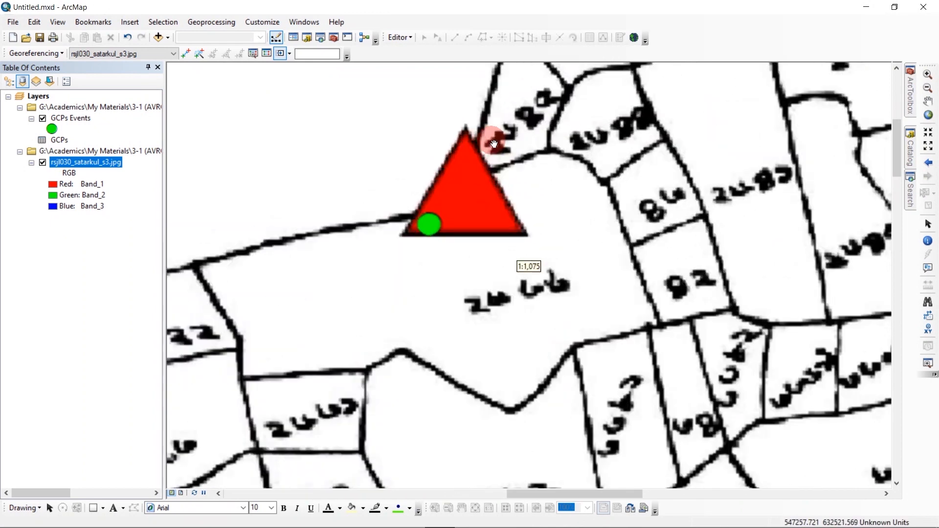
scroll(479, 193, "down", 3)
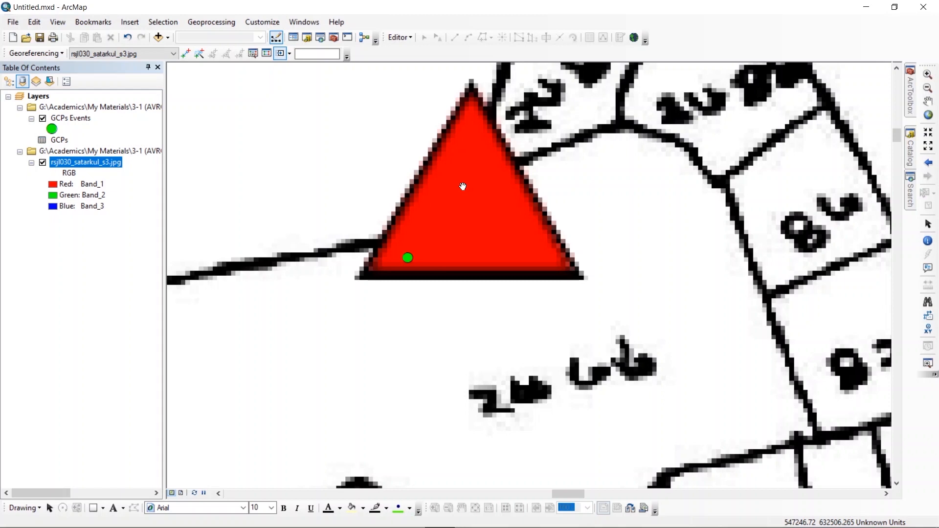
left_click(187, 53)
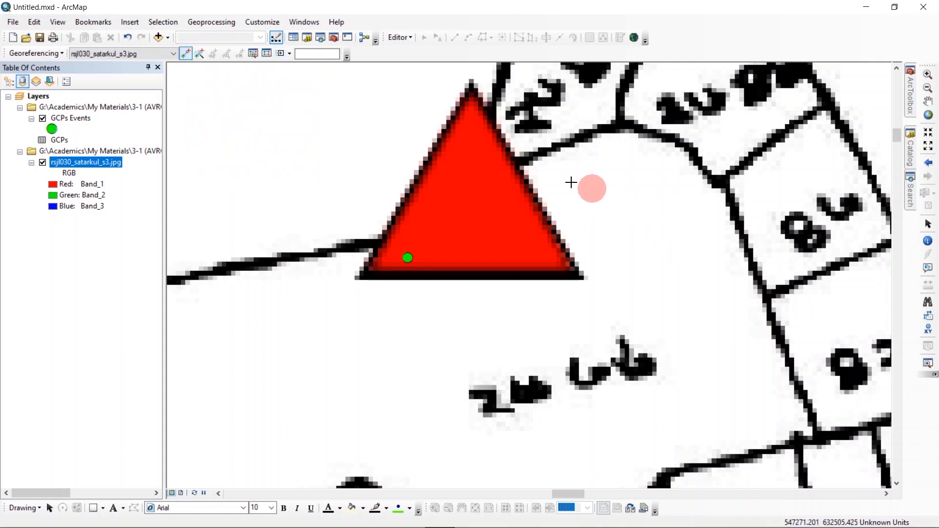
scroll(475, 92, "up", 2)
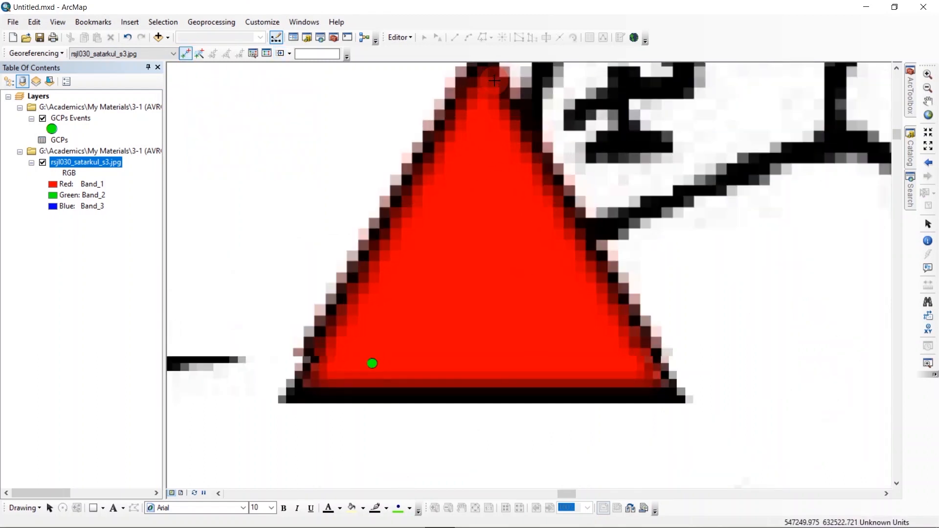
scroll(476, 97, "up", 1)
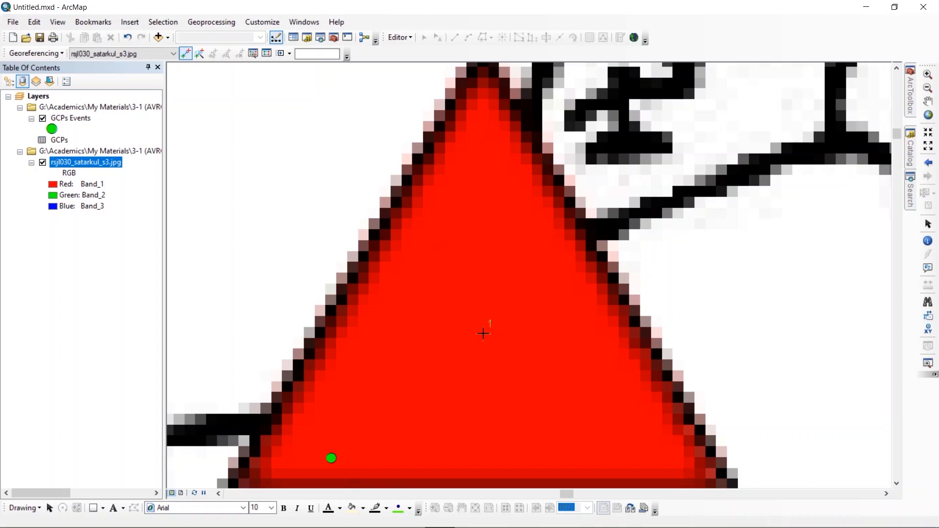
left_click(483, 334)
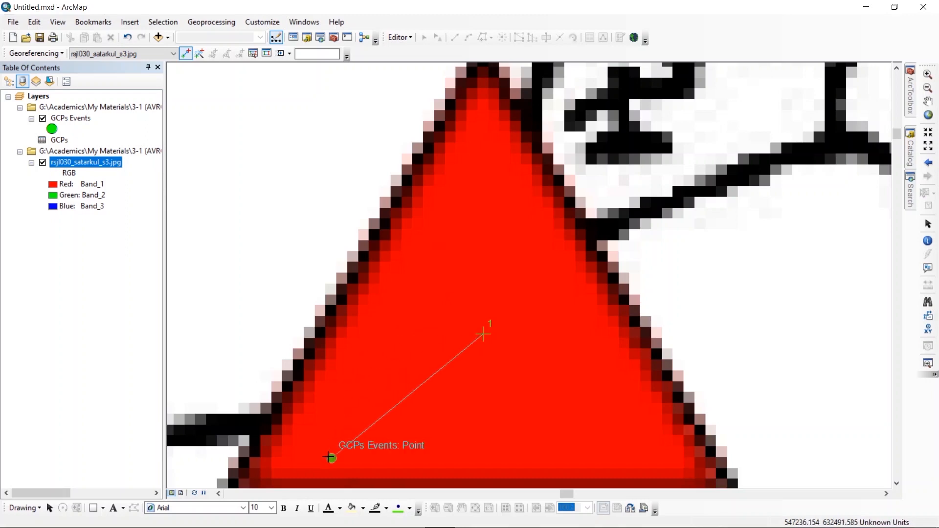
left_click(331, 457)
Add a second control point link from the centre of the southernmost red triangle to its green GCP point.
scroll(440, 247, "up", 5)
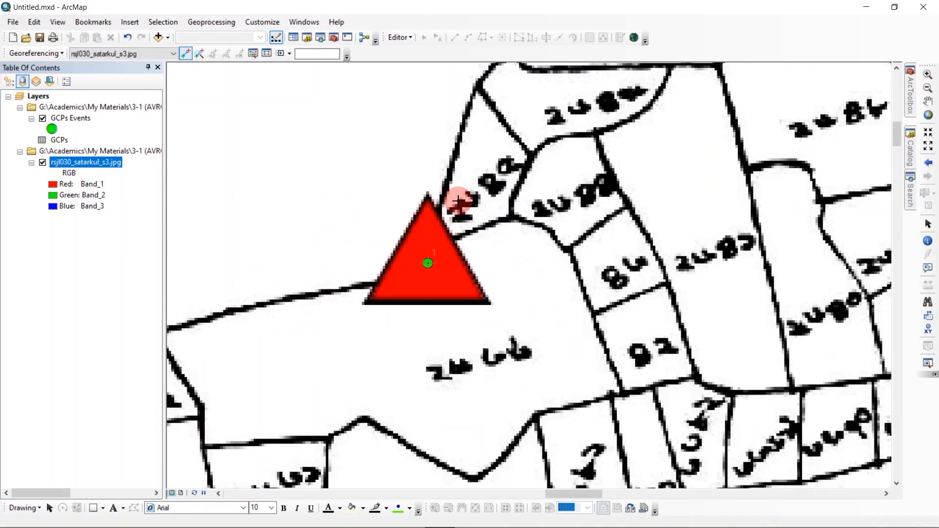
scroll(456, 201, "up", 5)
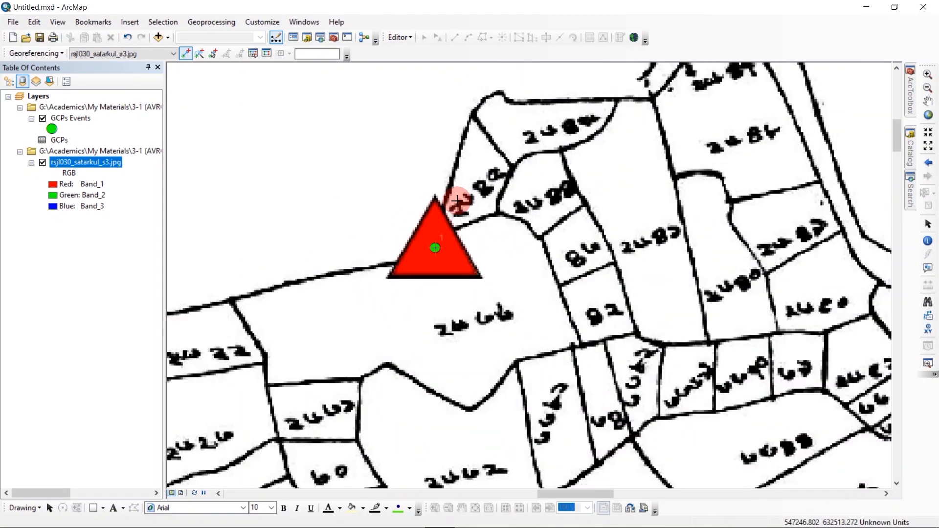
scroll(459, 159, "up", 3)
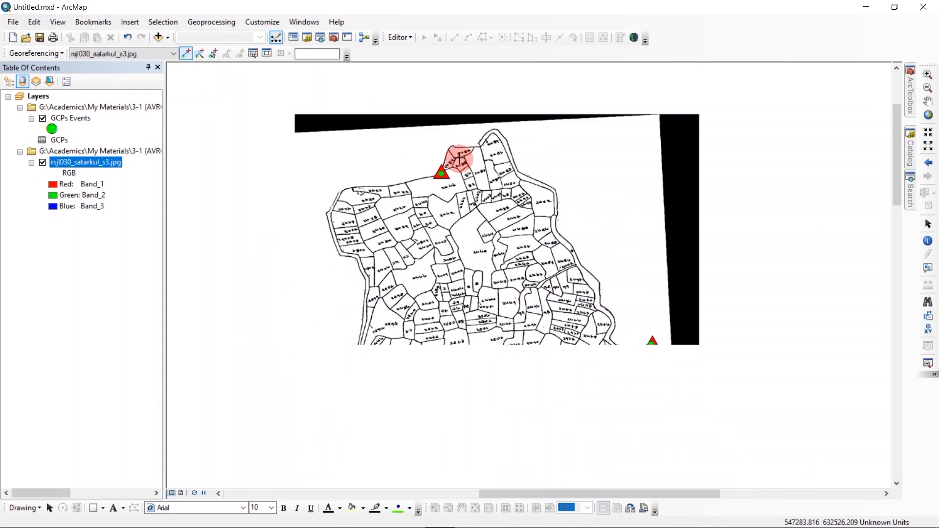
scroll(450, 138, "up", 1)
scroll(456, 205, "up", 3)
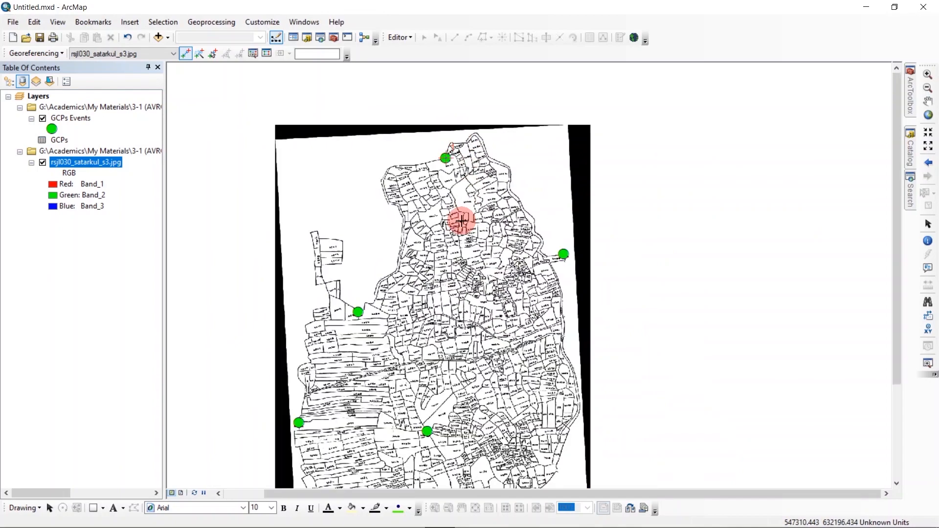
scroll(431, 379, "down", 3)
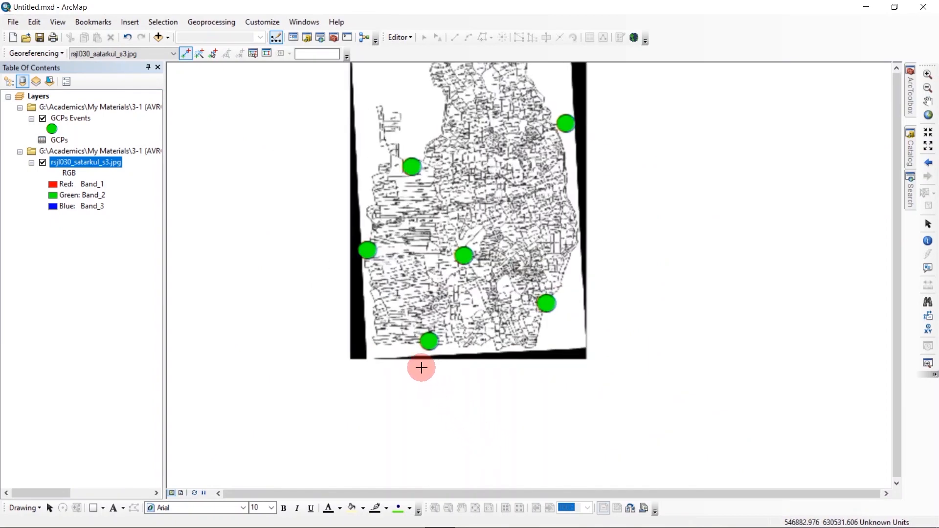
scroll(431, 345, "down", 6)
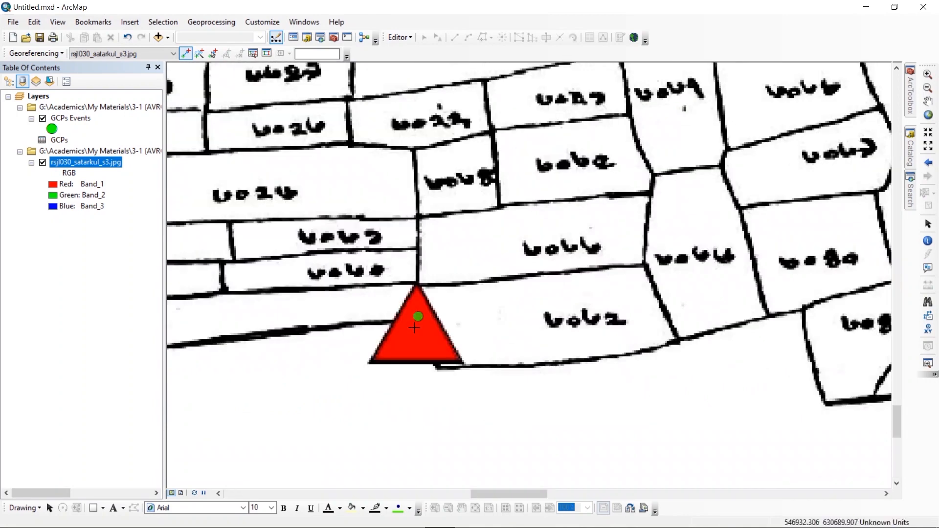
scroll(414, 328, "down", 3)
scroll(413, 329, "down", 2)
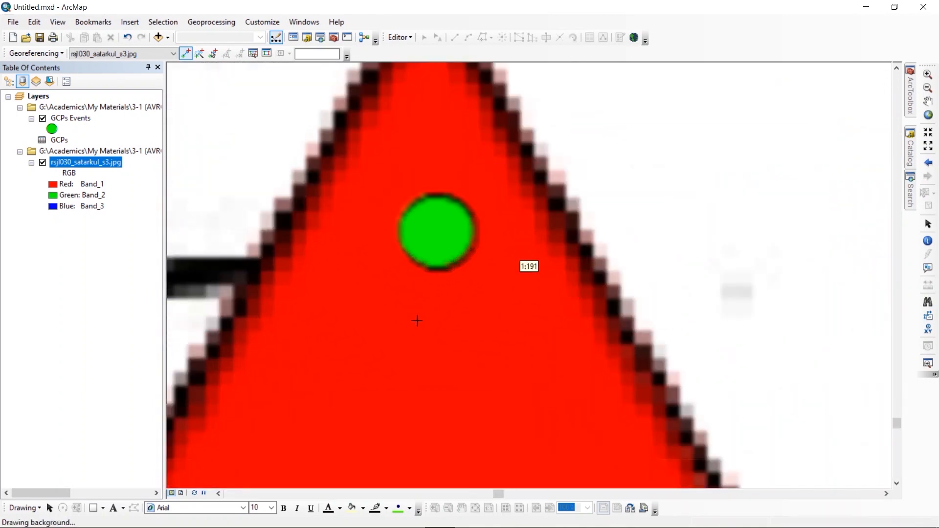
scroll(413, 318, "down", 3)
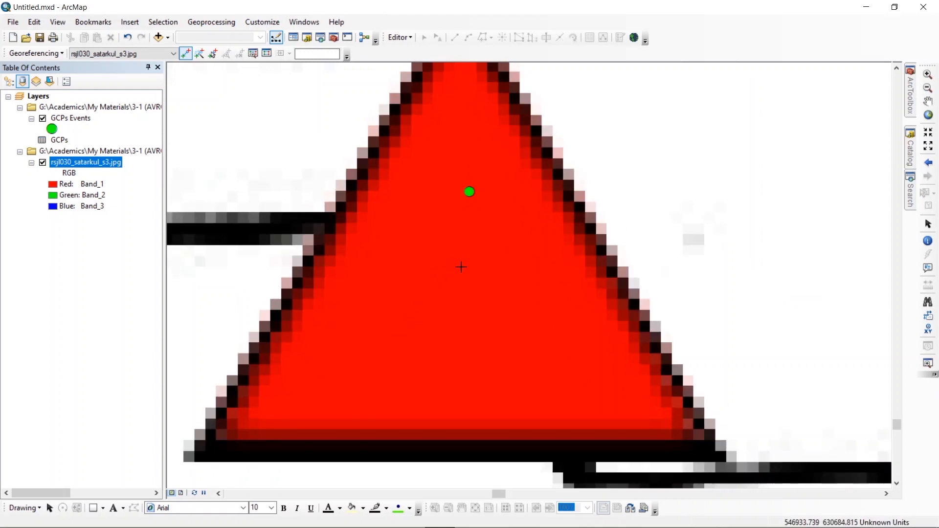
left_click(469, 192)
left_click(462, 267)
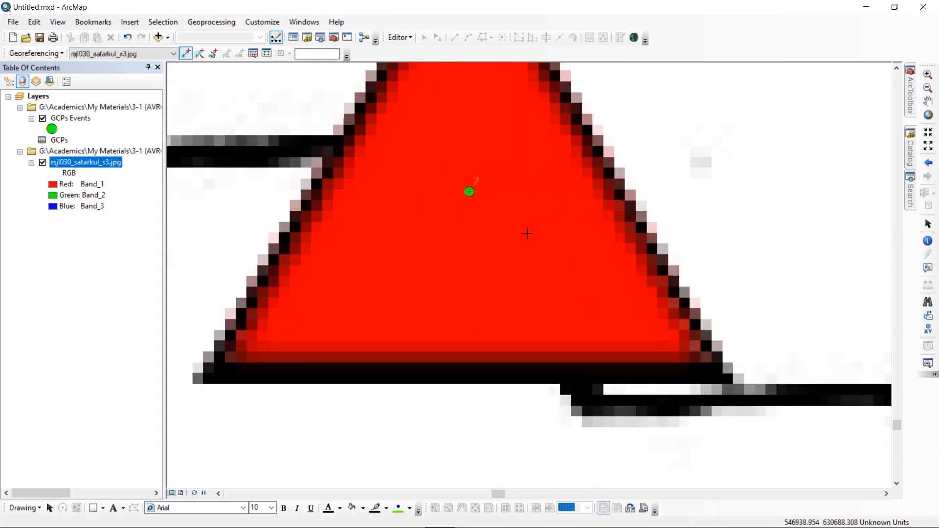
Add a third control point link from the centre of the red triangle on the map's western edge to its green GCP point.
scroll(481, 323, "up", 2)
scroll(479, 319, "up", 2)
scroll(479, 319, "up", 4)
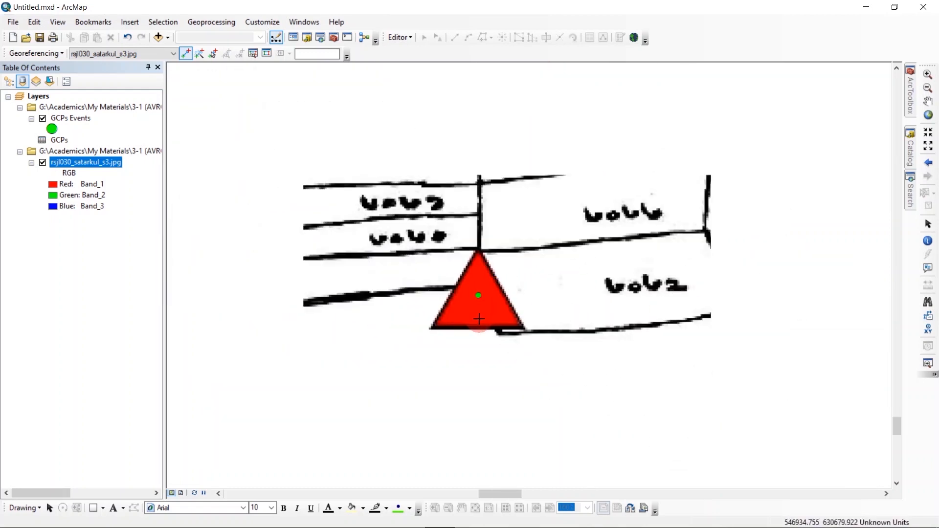
scroll(479, 319, "up", 4)
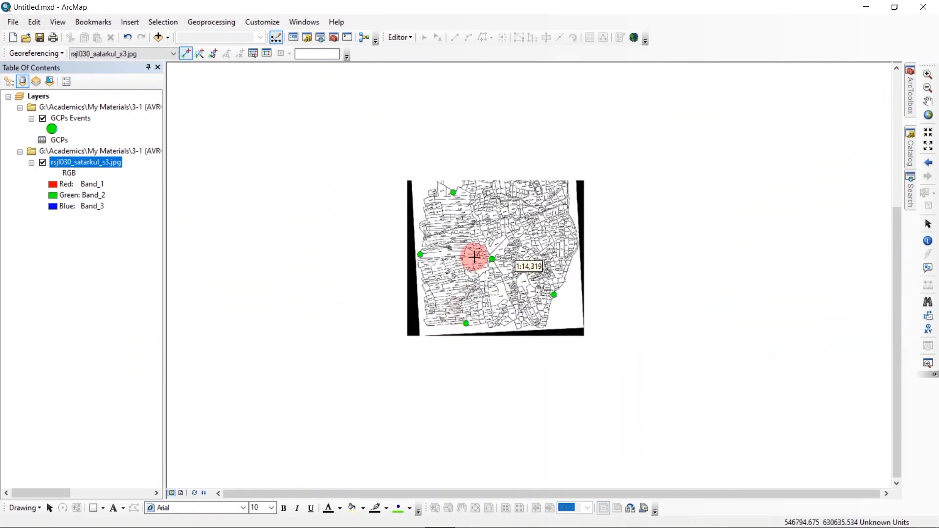
left_click(474, 256)
scroll(406, 253, "down", 6)
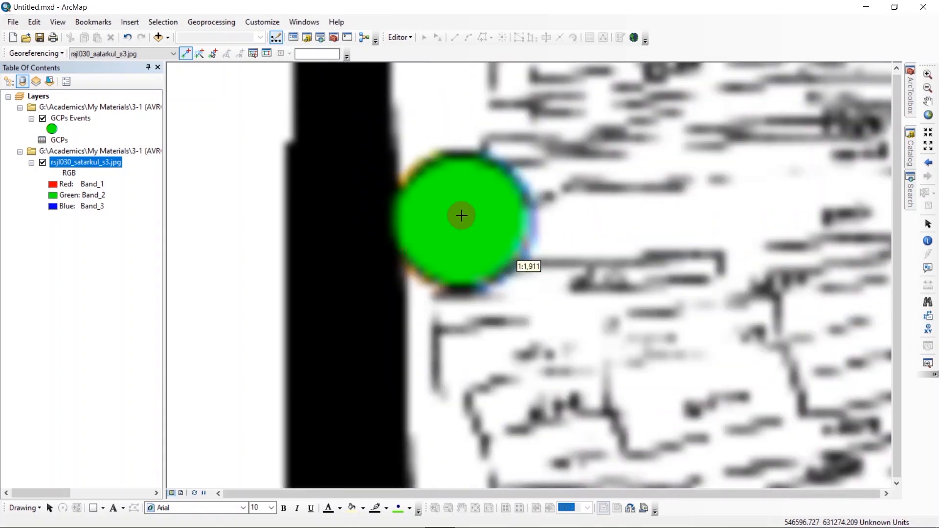
scroll(480, 209, "down", 6)
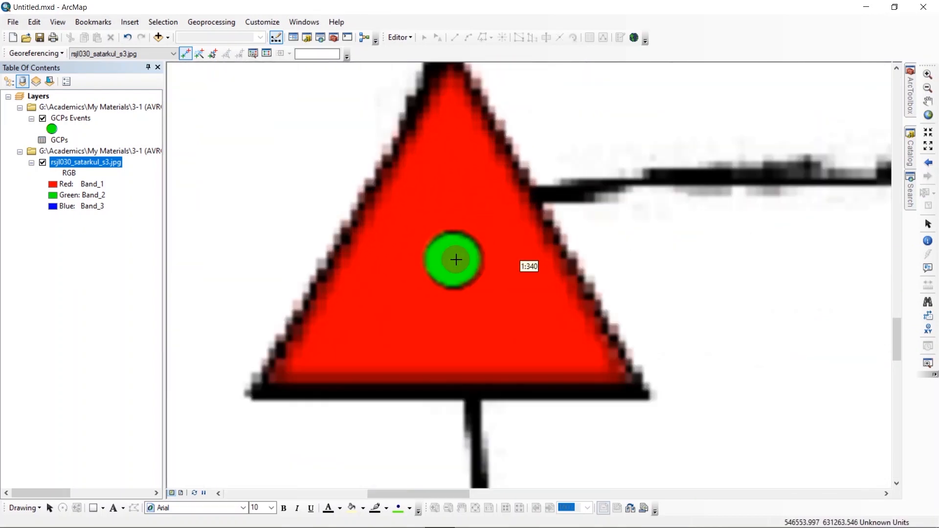
scroll(454, 261, "down", 4)
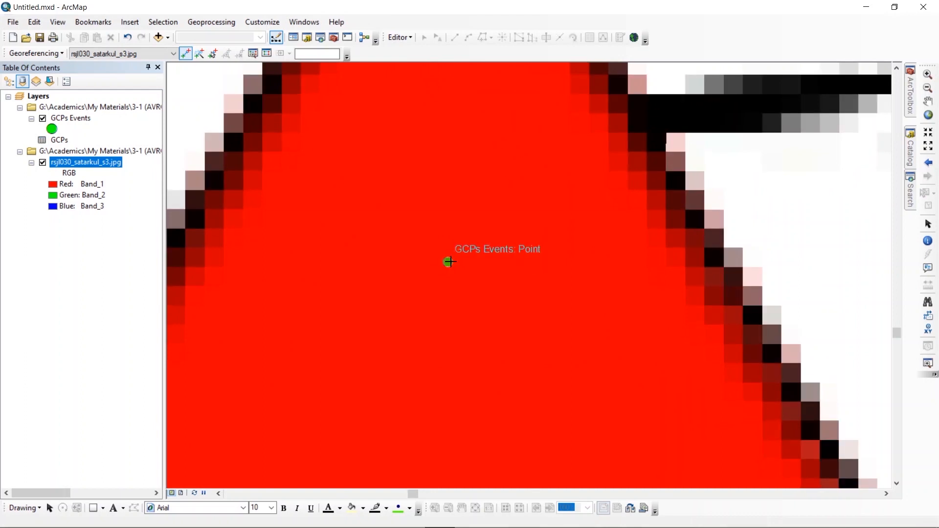
scroll(448, 225, "up", 2)
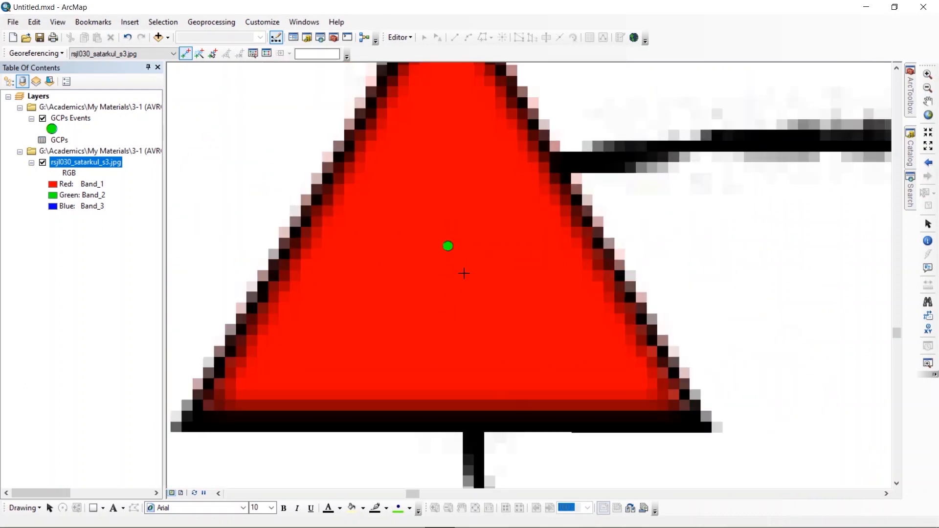
scroll(439, 247, "down", 2)
scroll(439, 247, "down", 1)
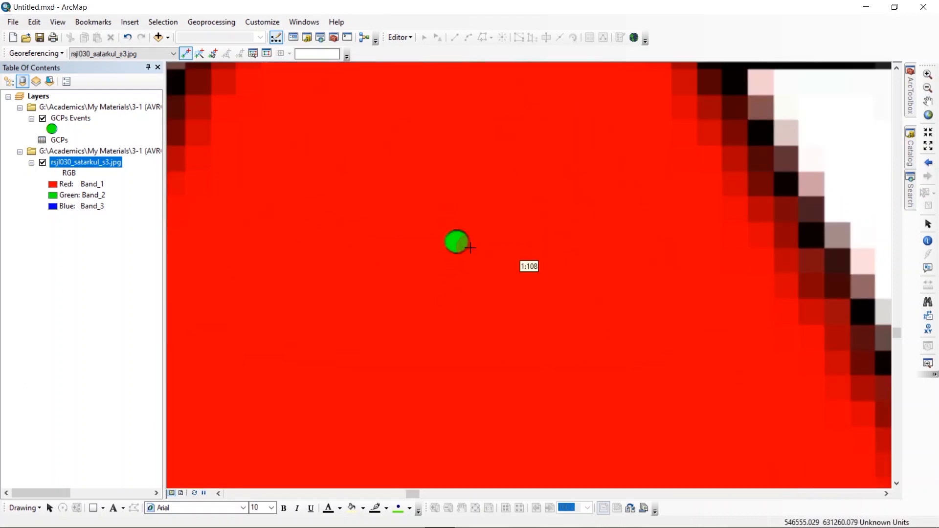
left_click(456, 261)
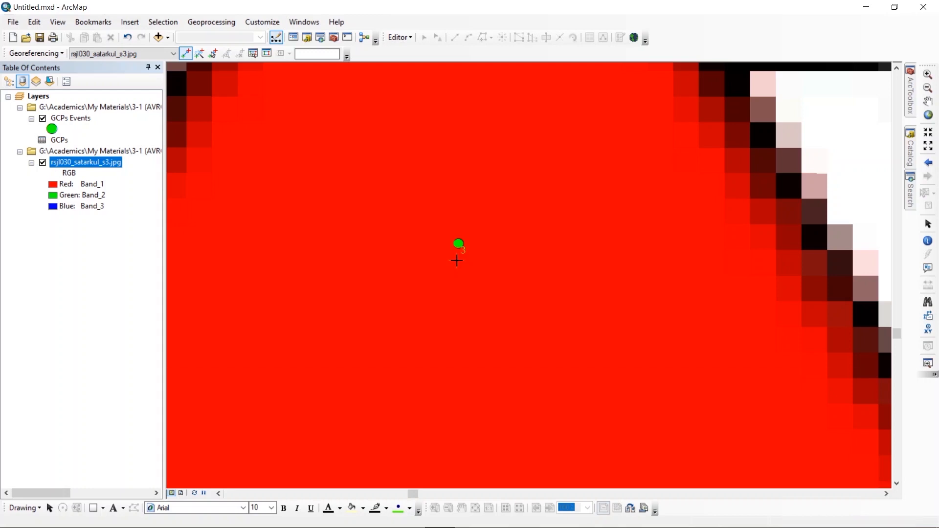
left_click(458, 242)
Add a fourth control point link from the centre of the red triangle on the map's northeastern edge to its green GCP Events point.
scroll(458, 241, "up", 2)
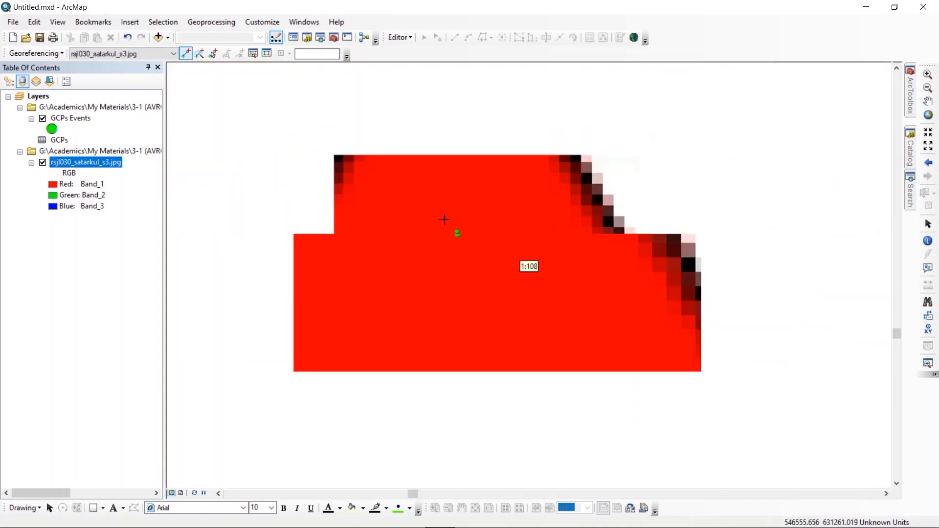
scroll(427, 261, "up", 4)
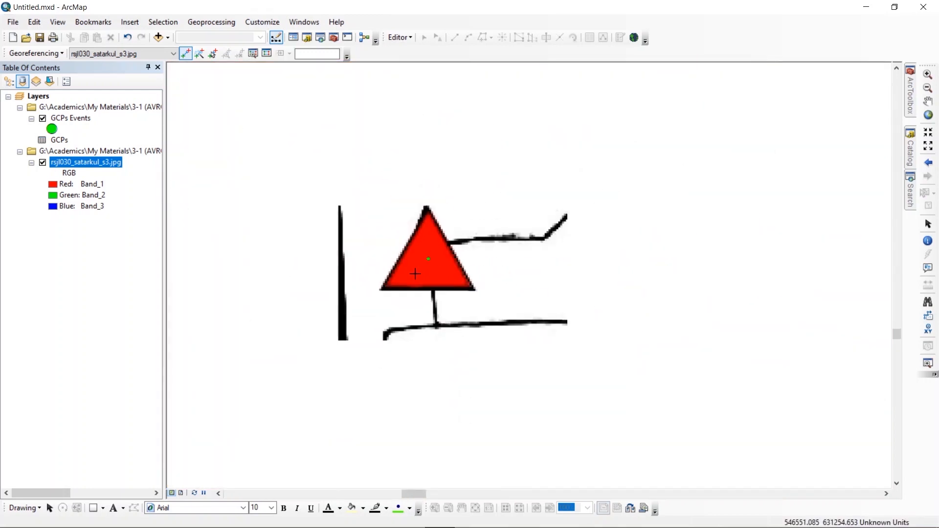
scroll(401, 276, "up", 4)
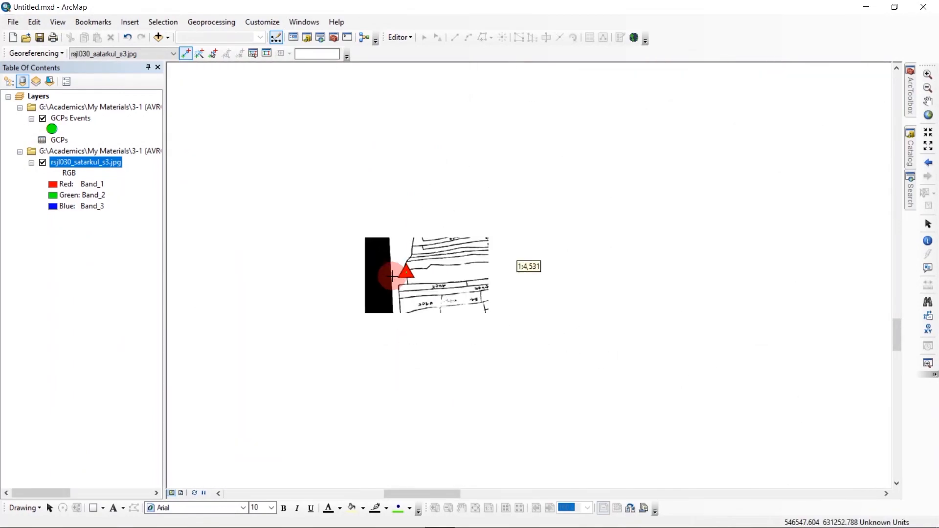
scroll(352, 264, "up", 2)
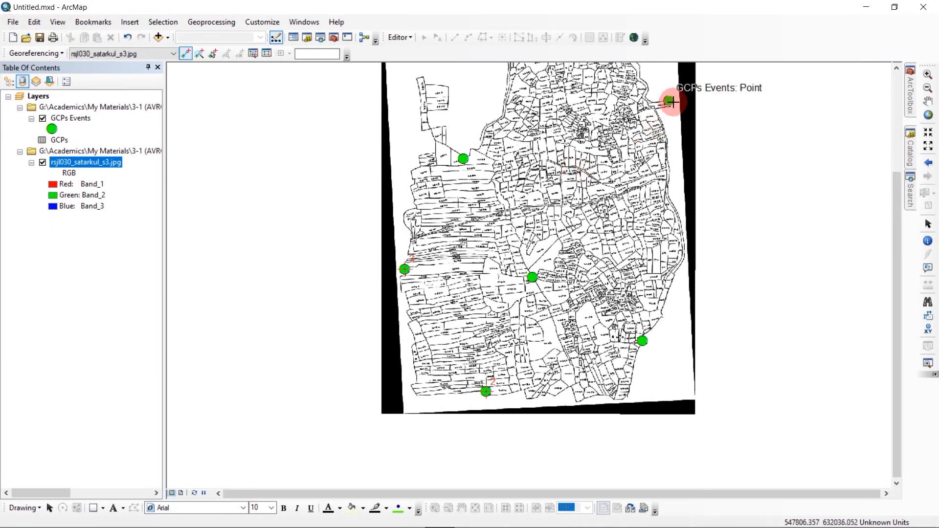
scroll(675, 93, "down", 3)
scroll(675, 93, "down", 7)
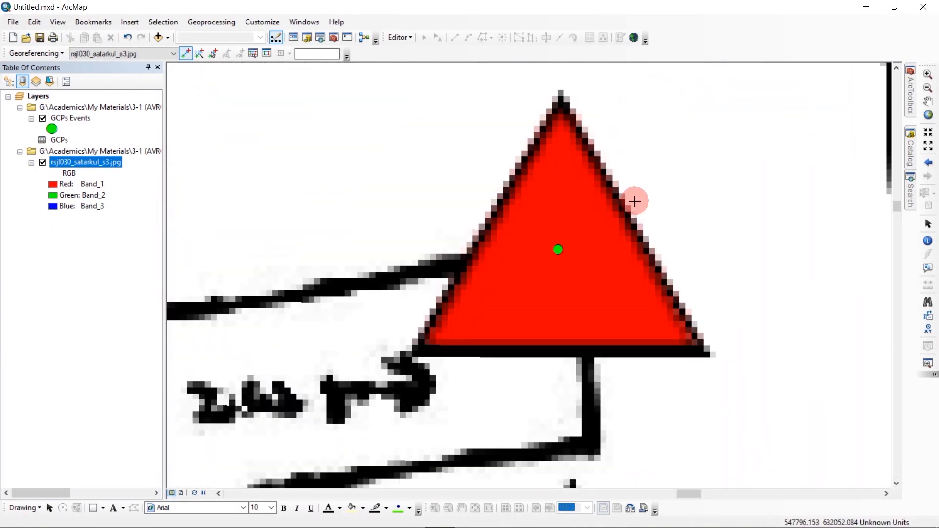
scroll(533, 283, "down", 2)
scroll(514, 288, "down", 2)
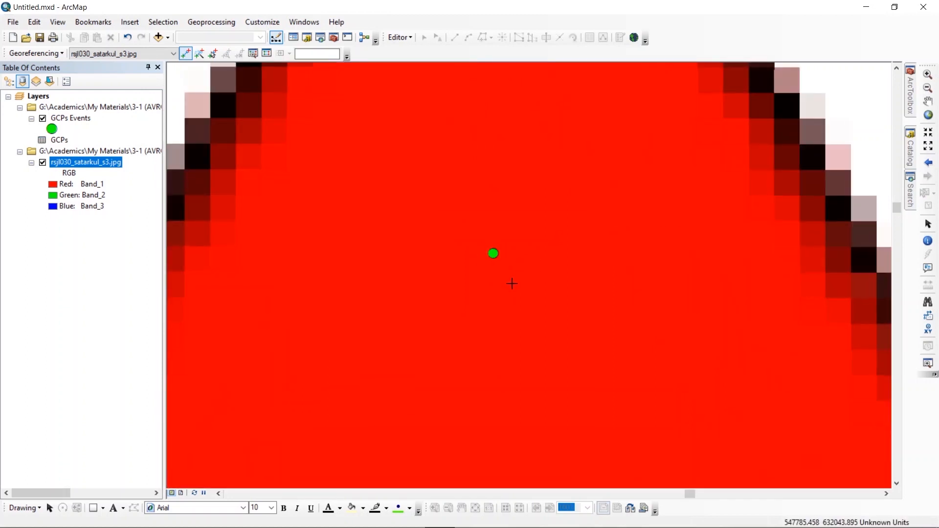
left_click(512, 279)
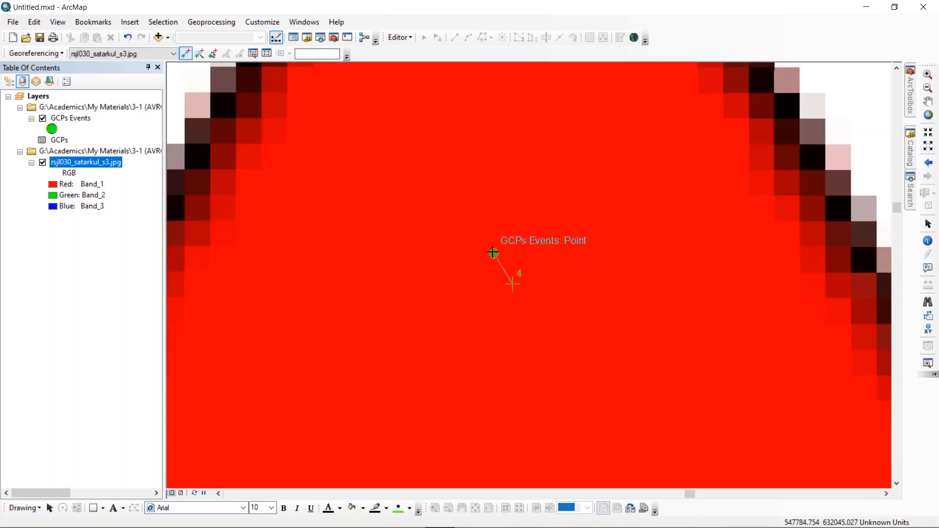
left_click(493, 253)
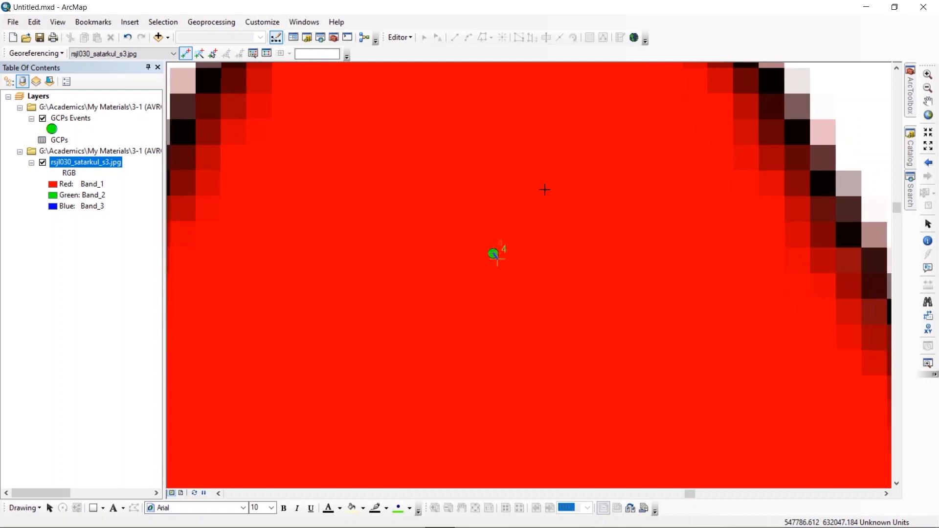
Examine how the unlinked green GCP points, such as the northwestern one, line up with their red triangles across the adjusted map.
scroll(545, 190, "up", 3)
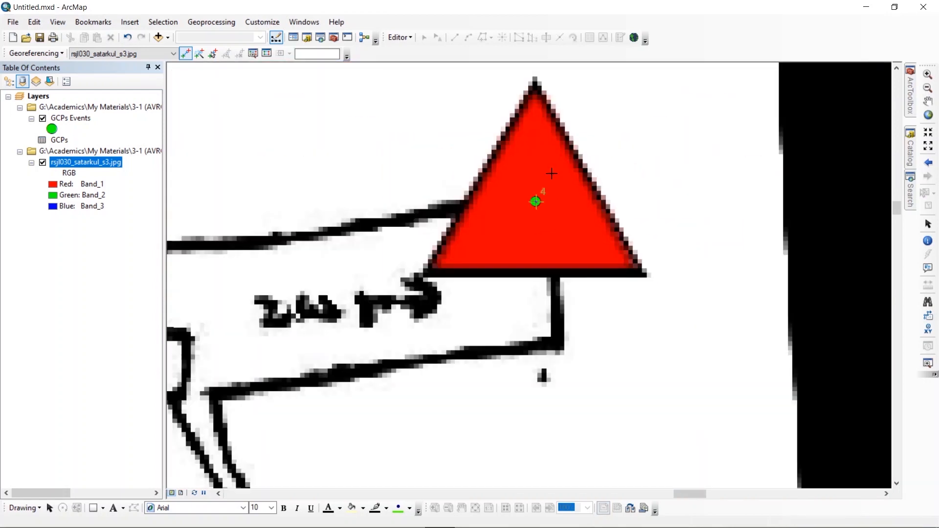
scroll(550, 171, "up", 5)
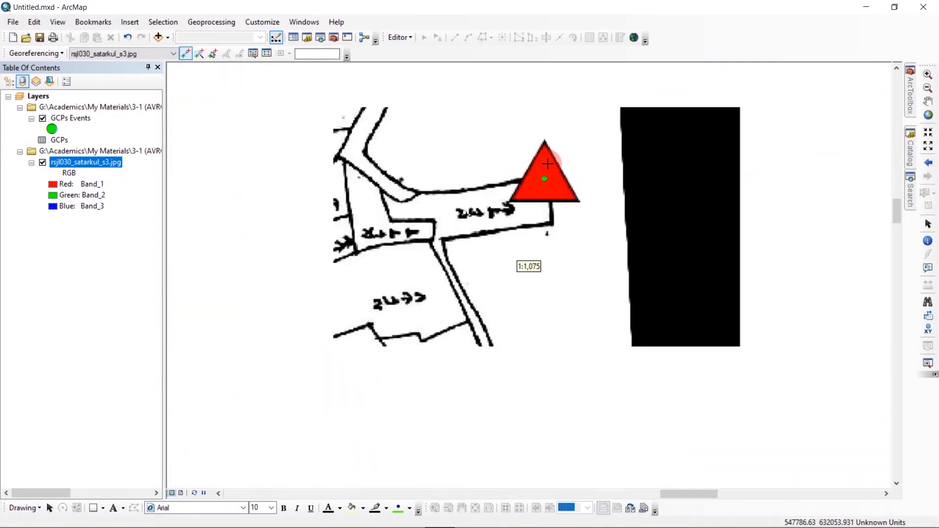
scroll(547, 163, "up", 3)
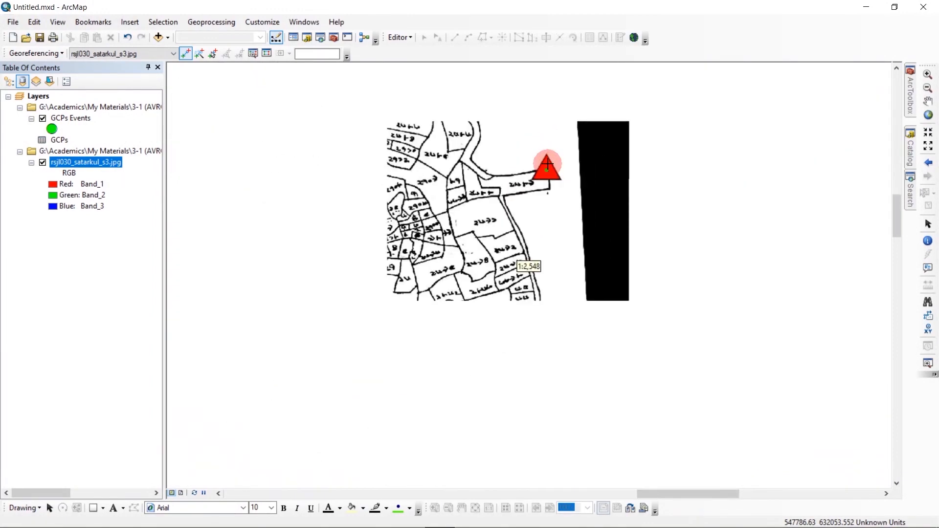
scroll(475, 241, "down", 3)
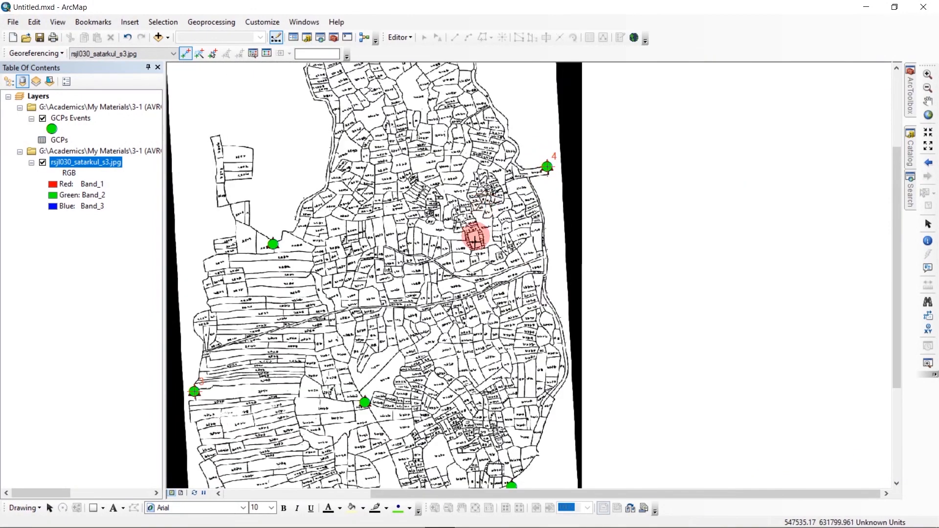
scroll(499, 151, "up", 3)
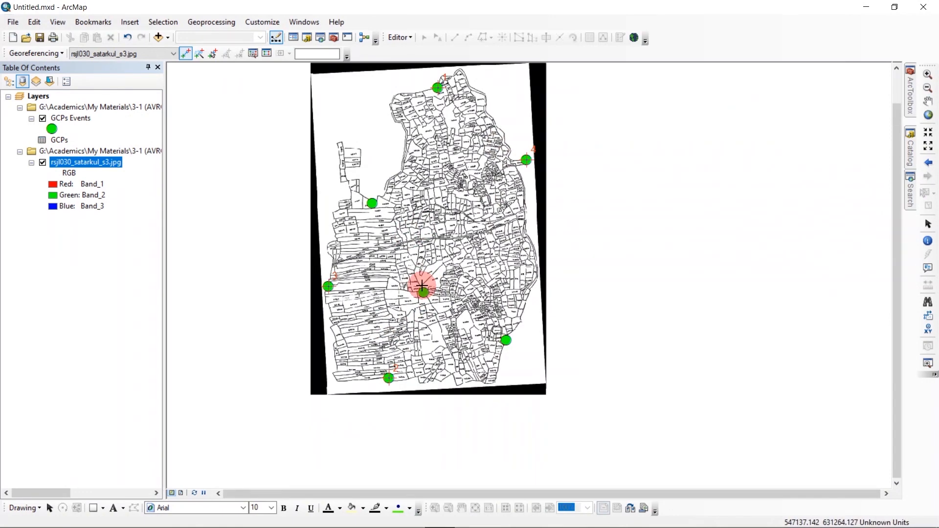
scroll(372, 201, "down", 5)
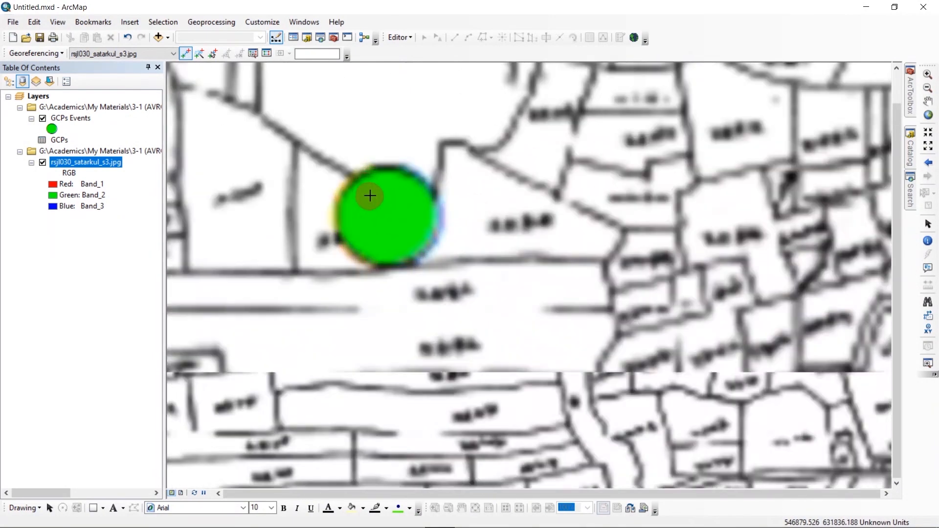
scroll(370, 195, "down", 4)
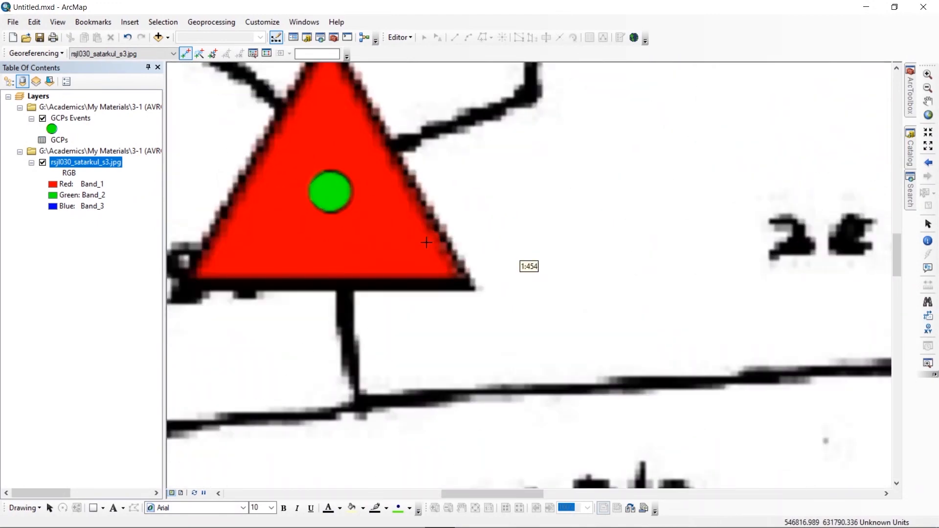
scroll(377, 203, "up", 2)
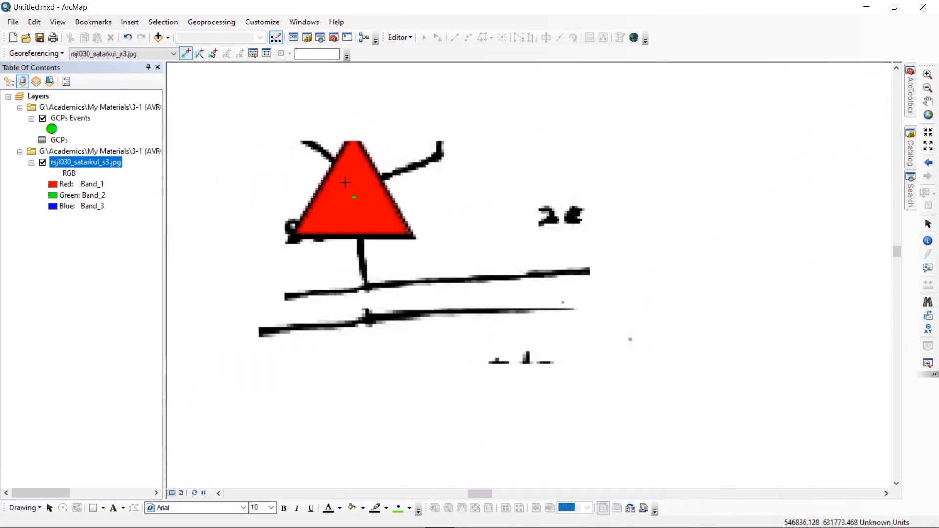
scroll(352, 188, "up", 3)
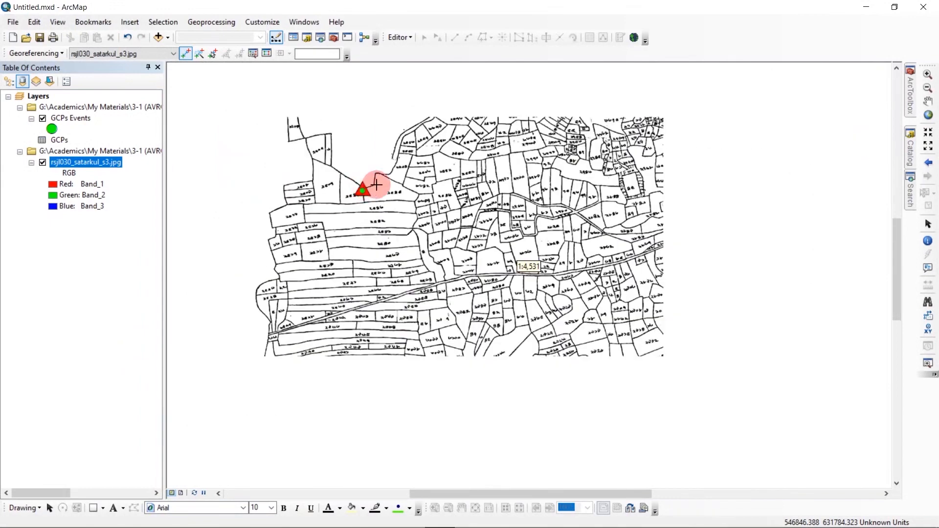
scroll(323, 184, "up", 1)
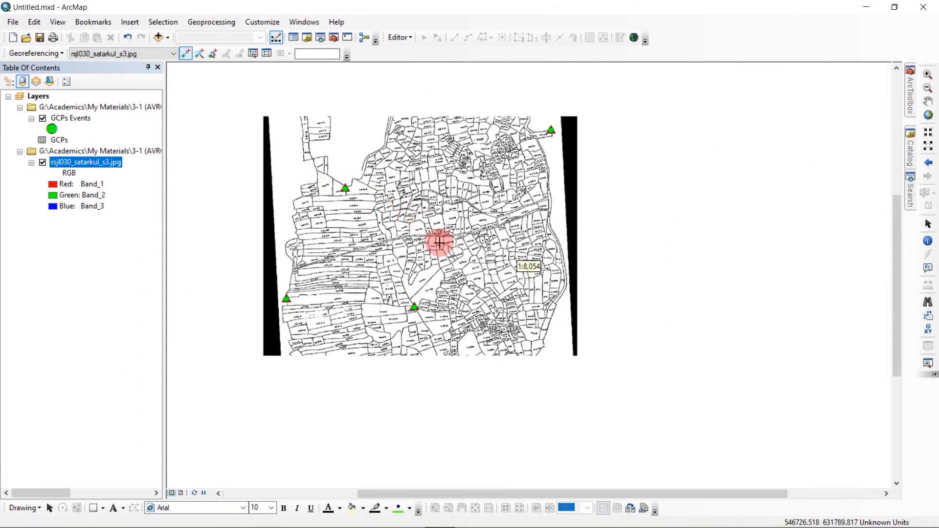
scroll(453, 243, "up", 1)
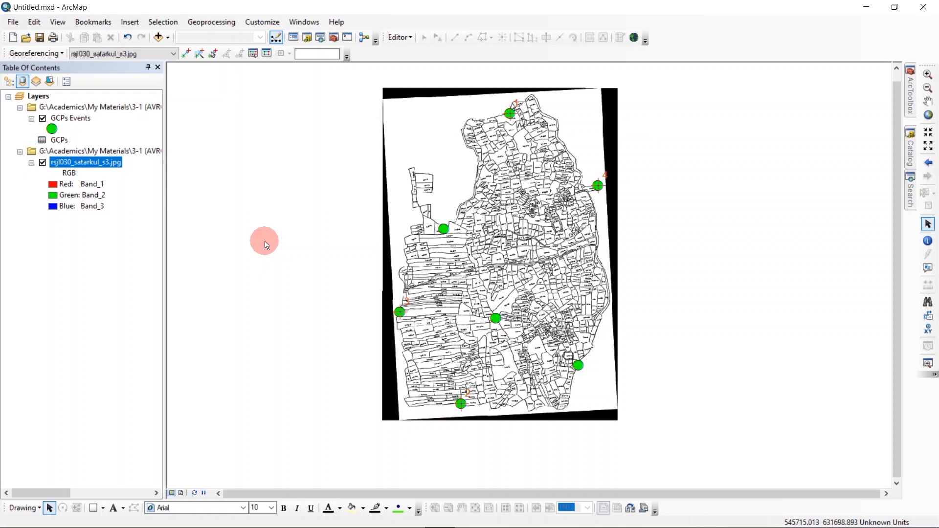
View the control point link table with its residuals and open the properties of the rsjl030_satarkul_s3.jpg layer.
left_click(269, 53)
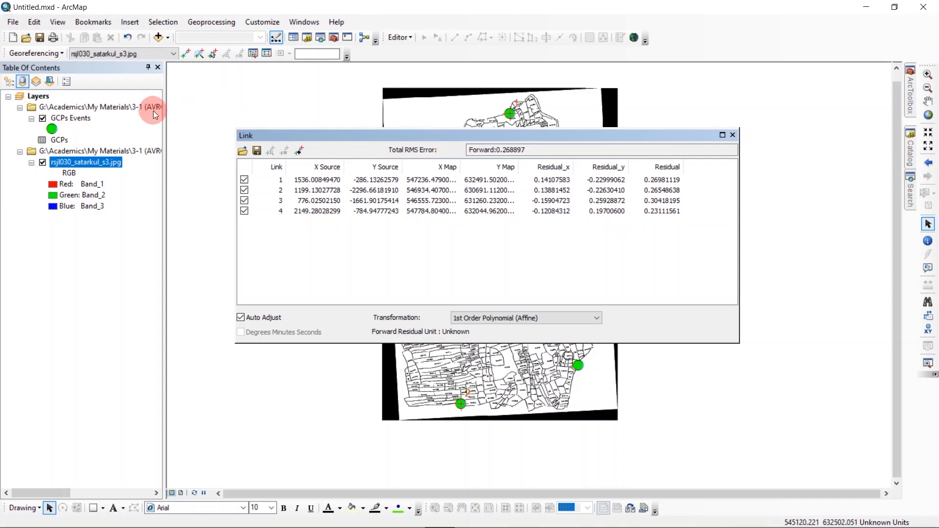
right_click(80, 160)
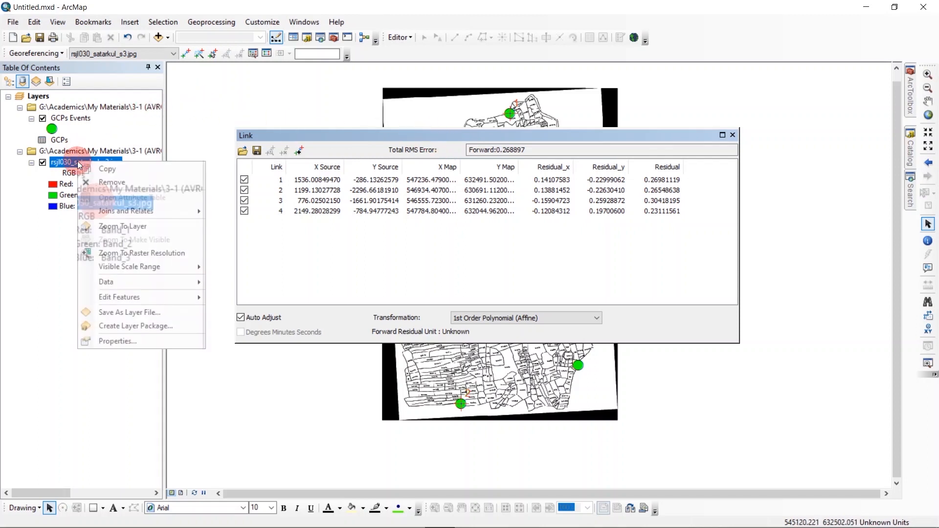
left_click(125, 337)
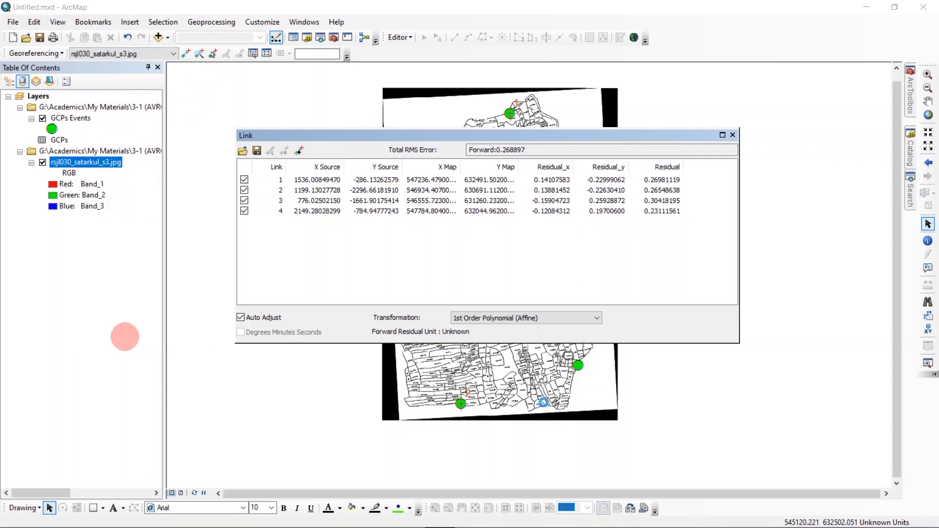